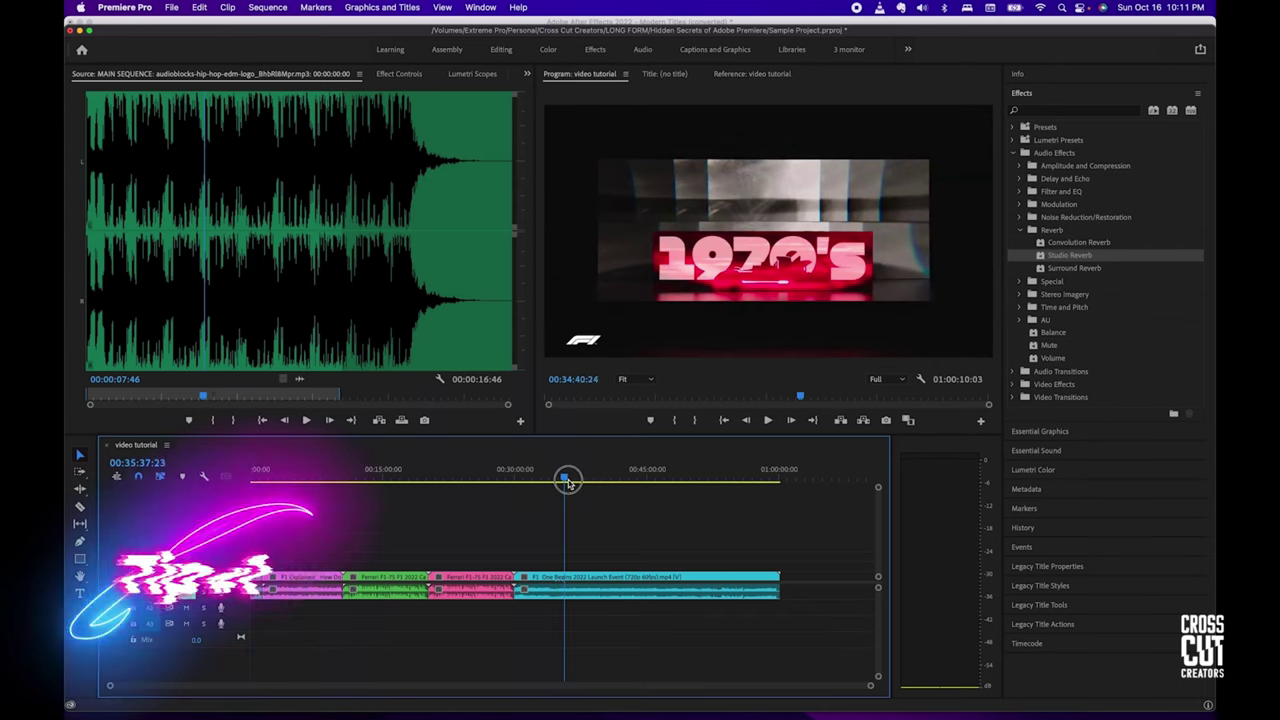
# Cut the race clip at the F1 car scene and ripple-delete the unwanted piece.
pyautogui.moveTo(568, 481); pyautogui.dragTo(657, 496)
pyautogui.press('c')
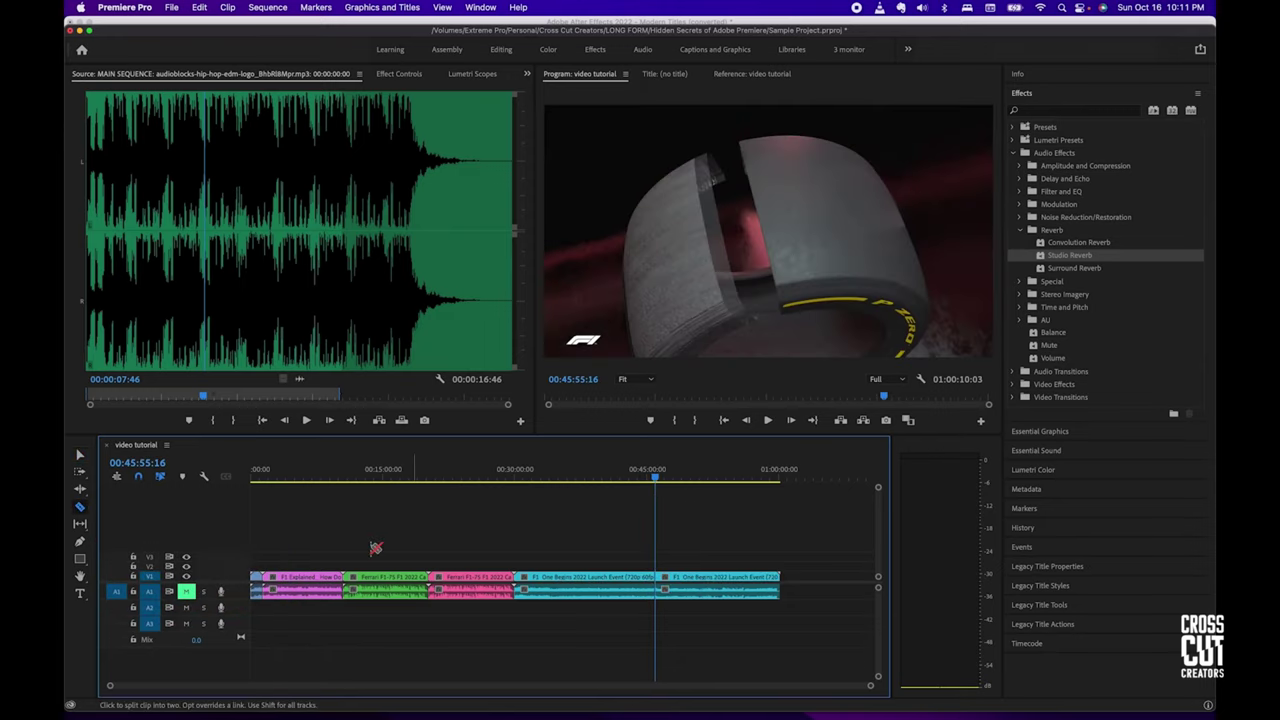
pyautogui.click(81, 456)
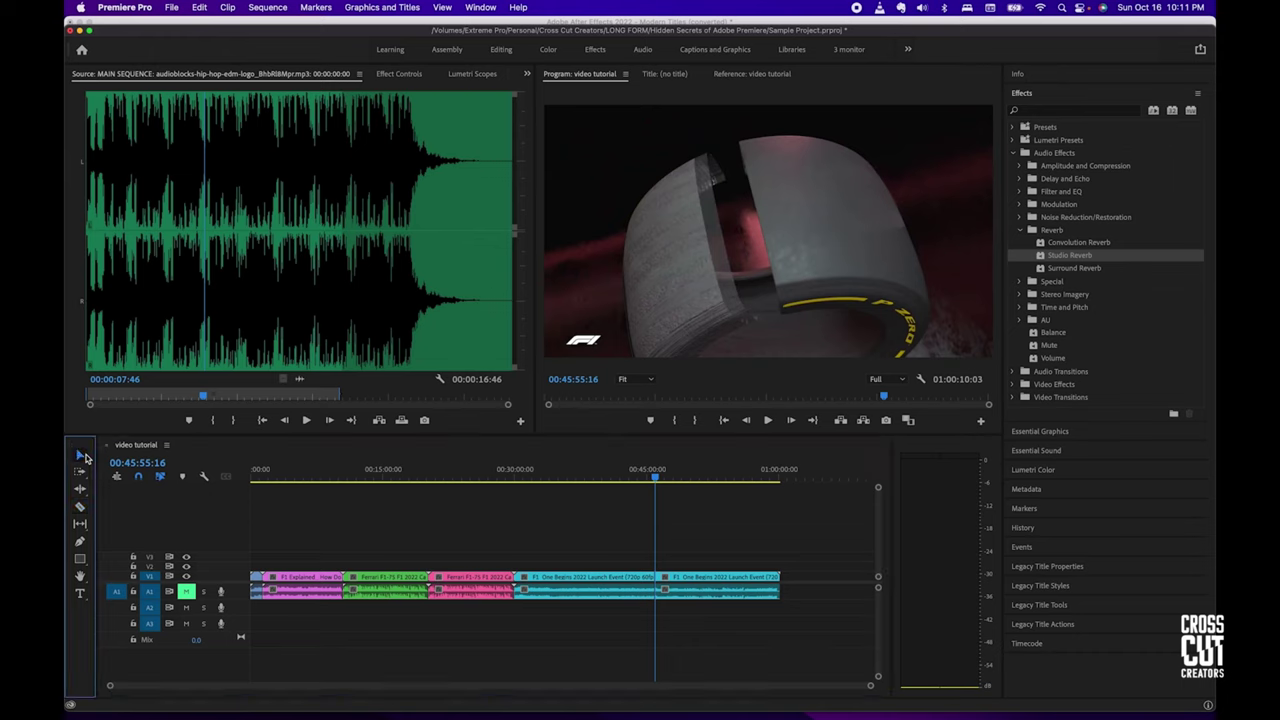
pyautogui.click(575, 582)
pyautogui.hotkey('alt', 'BackSpace')
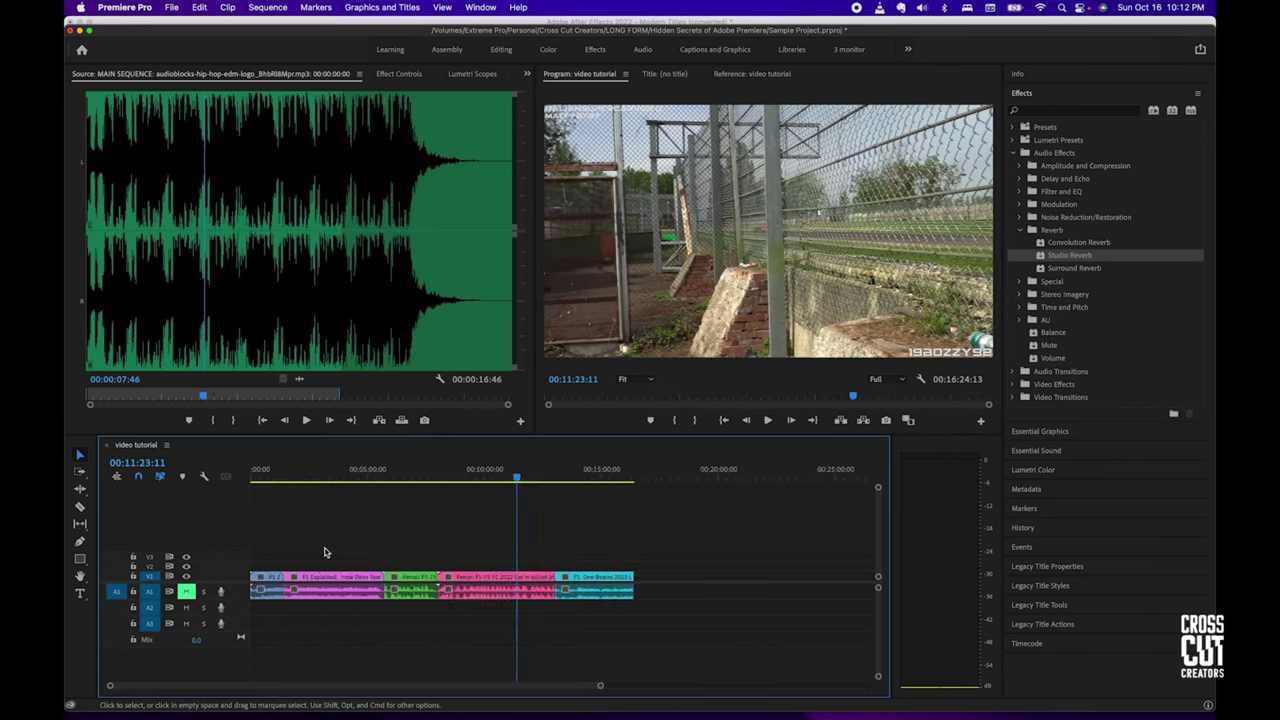
# Ripple-trim the clip at several playhead positions with Q and W, removing the extra footage.
pyautogui.press('w')
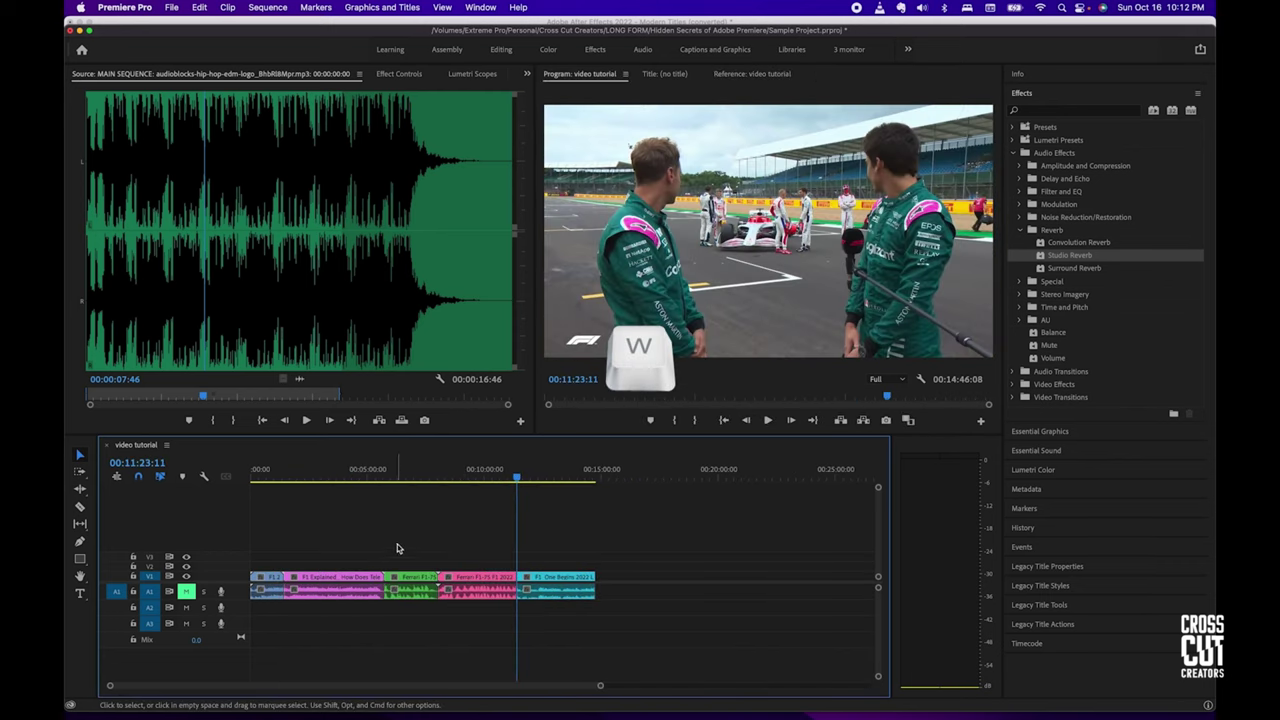
pyautogui.click(471, 479)
pyautogui.press('q')
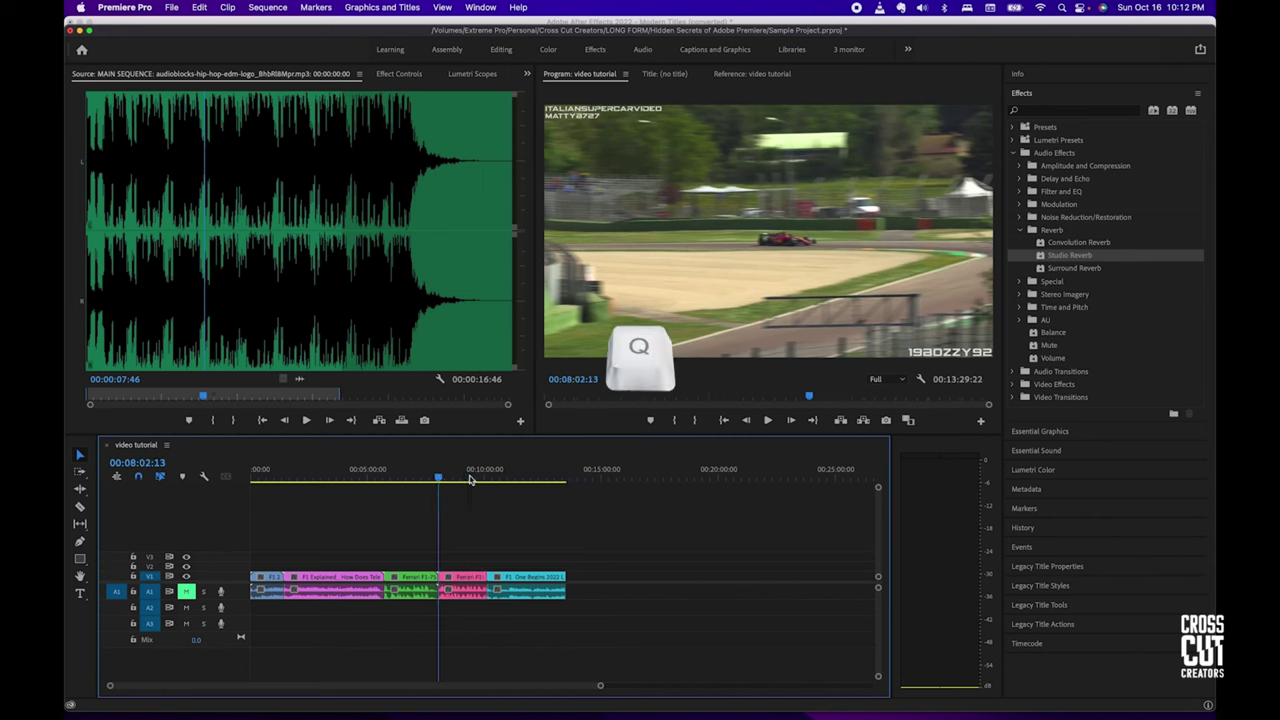
pyautogui.click(512, 480)
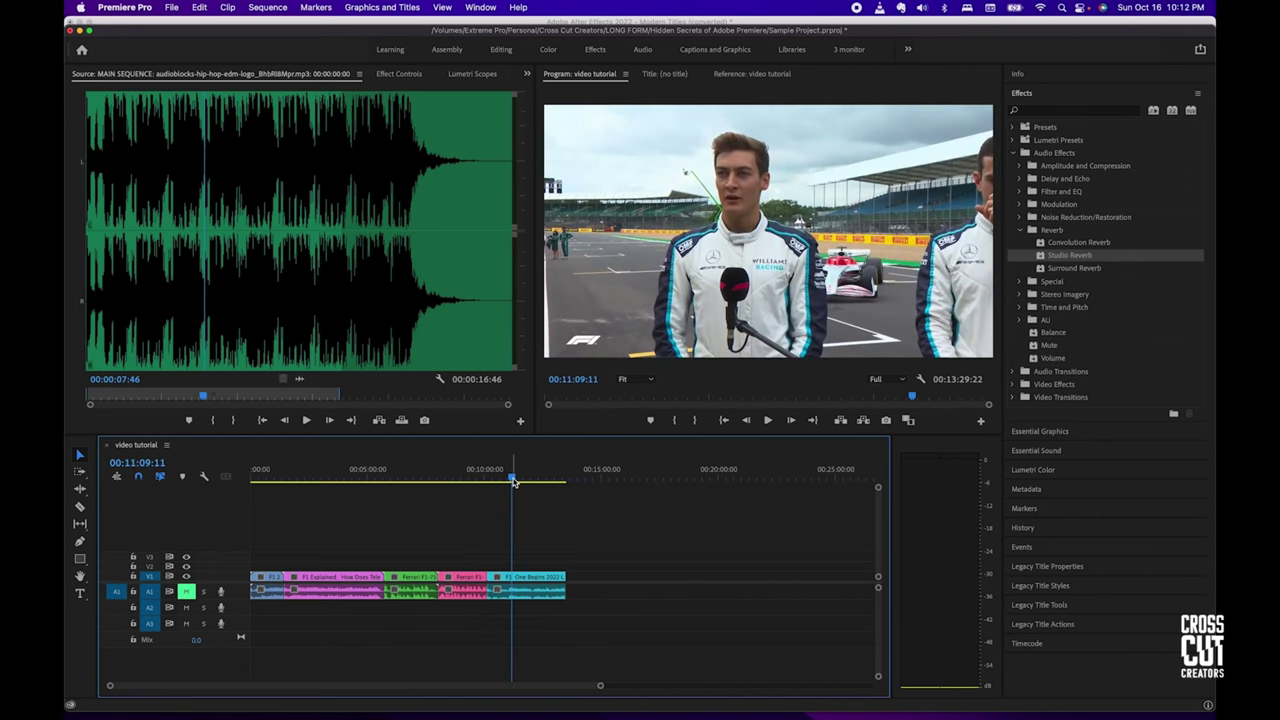
pyautogui.press('super+z')
pyautogui.press('super+z')
pyautogui.press('super+shift+z')
pyautogui.press('super+shift+z')
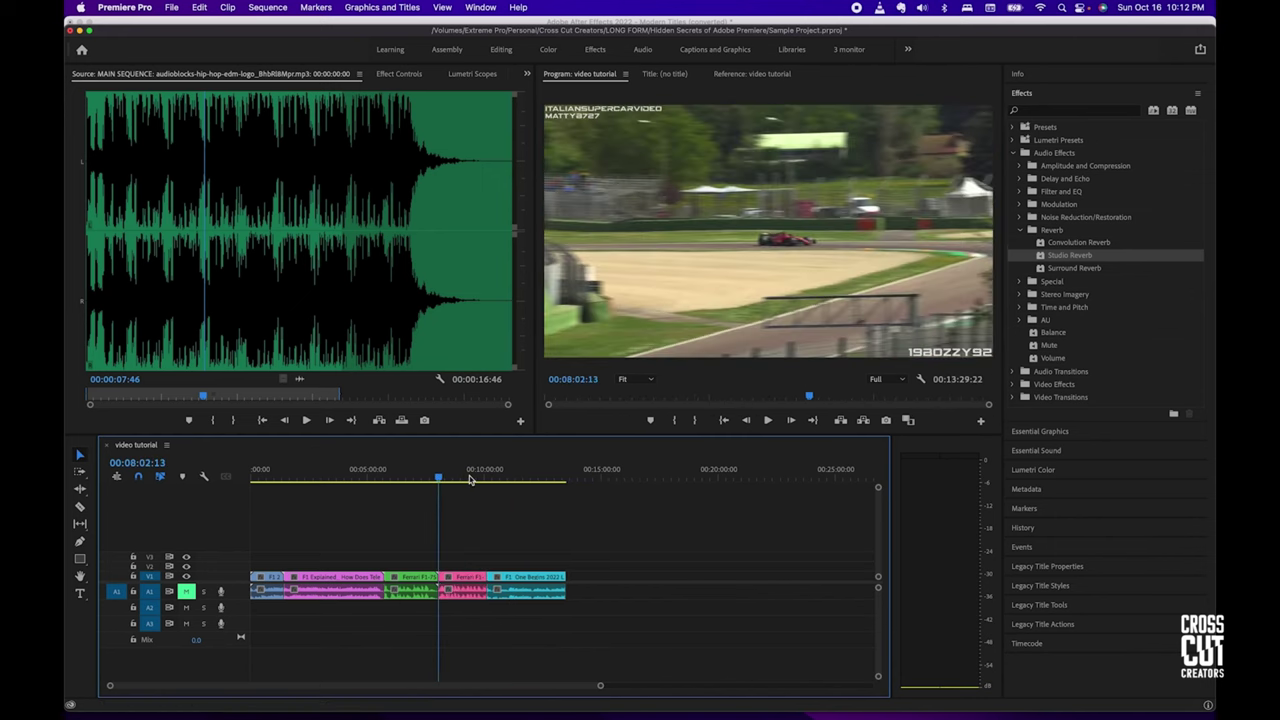
pyautogui.click(514, 479)
pyautogui.press('w')
pyautogui.click(360, 479)
pyautogui.press('w')
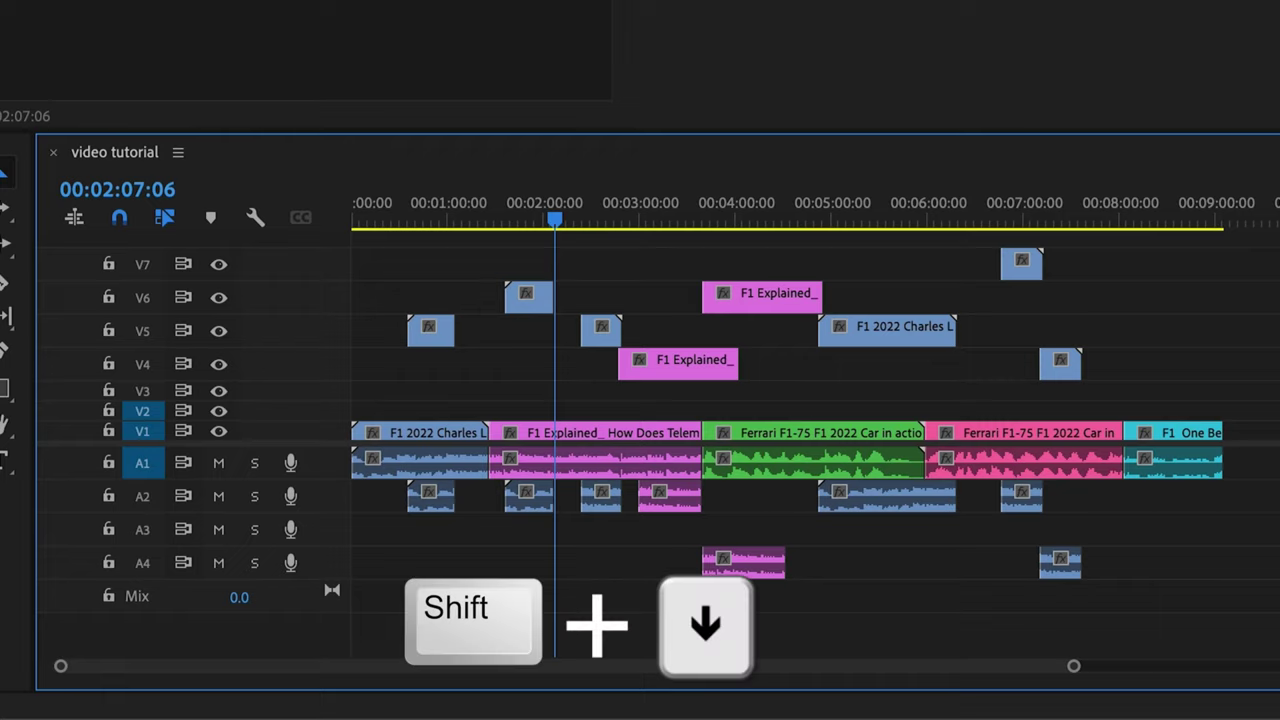
pyautogui.hotkey('shift', 'Down')
pyautogui.hotkey('shift', 'Down')
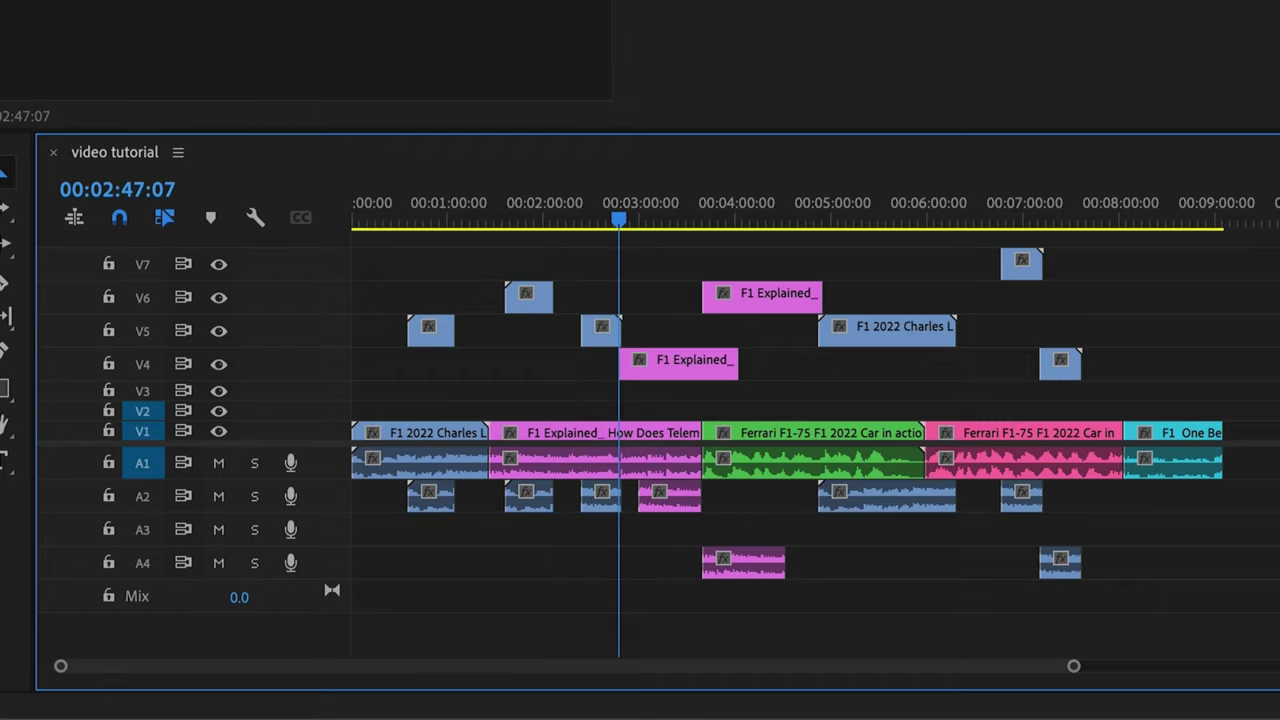
pyautogui.hotkey('shift', 'Down')
pyautogui.hotkey('shift', 'Up')
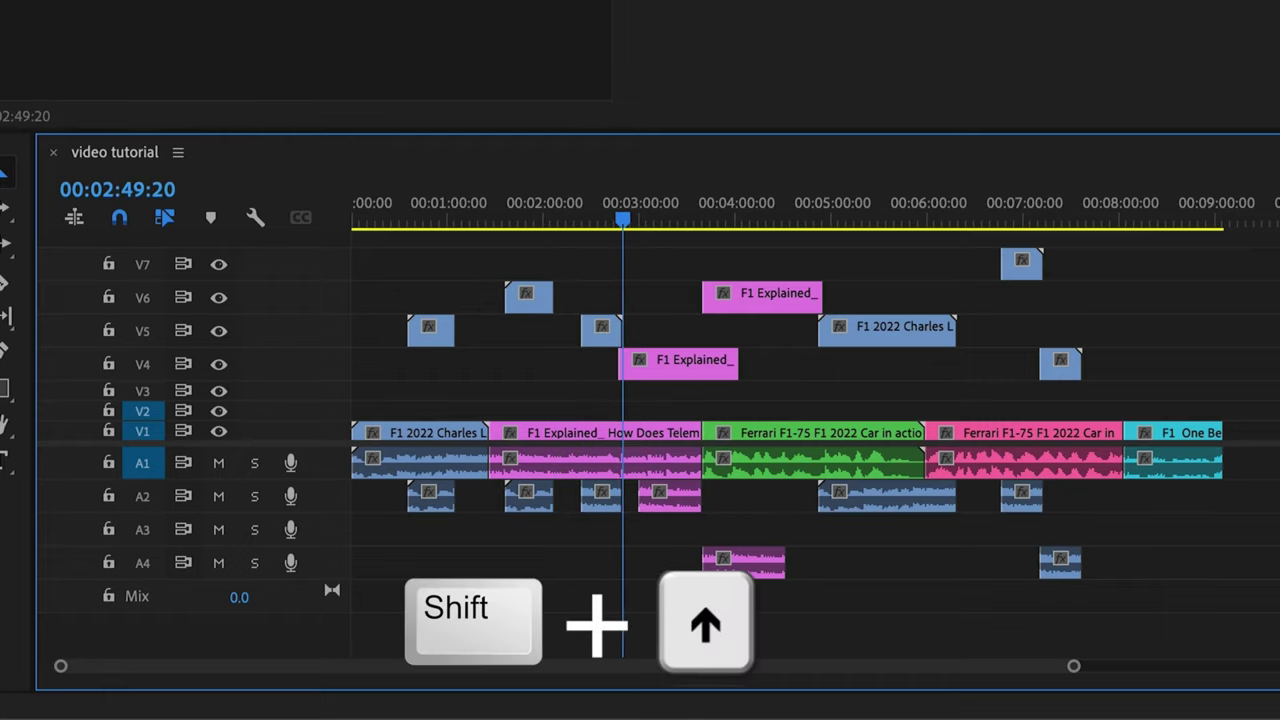
pyautogui.hotkey('shift', 'Up')
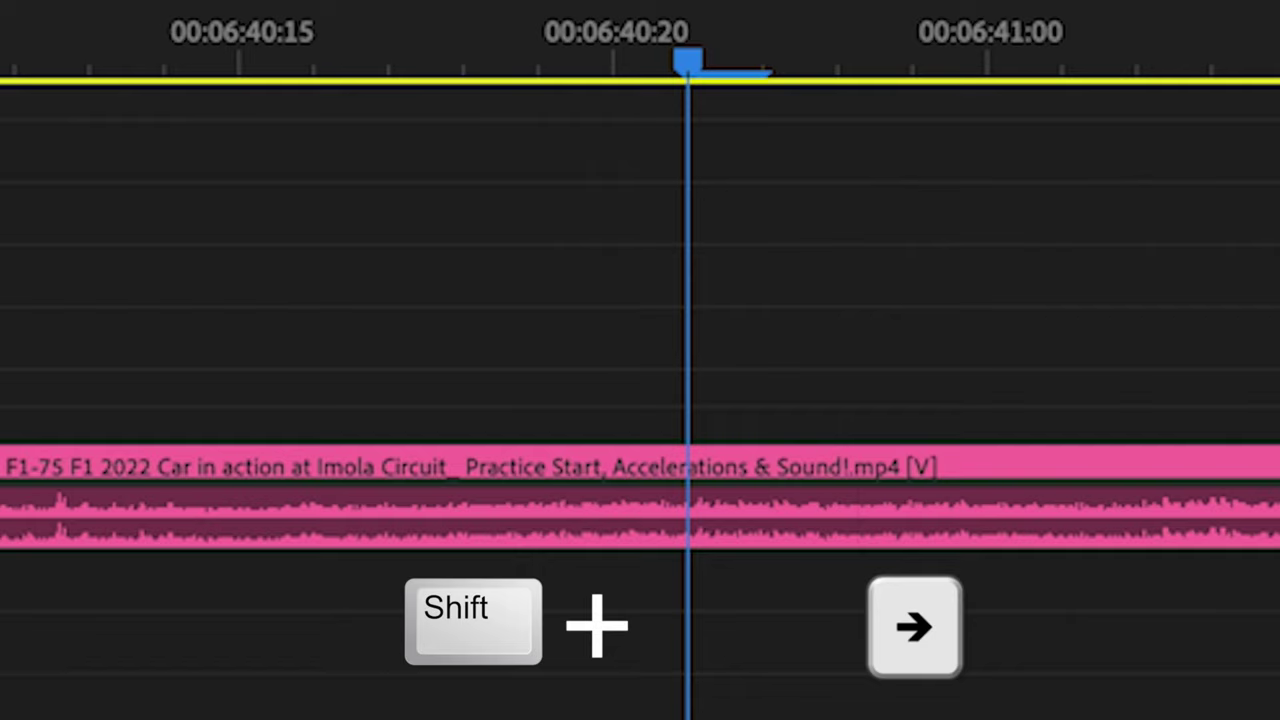
pyautogui.hotkey('shift', 'Left')
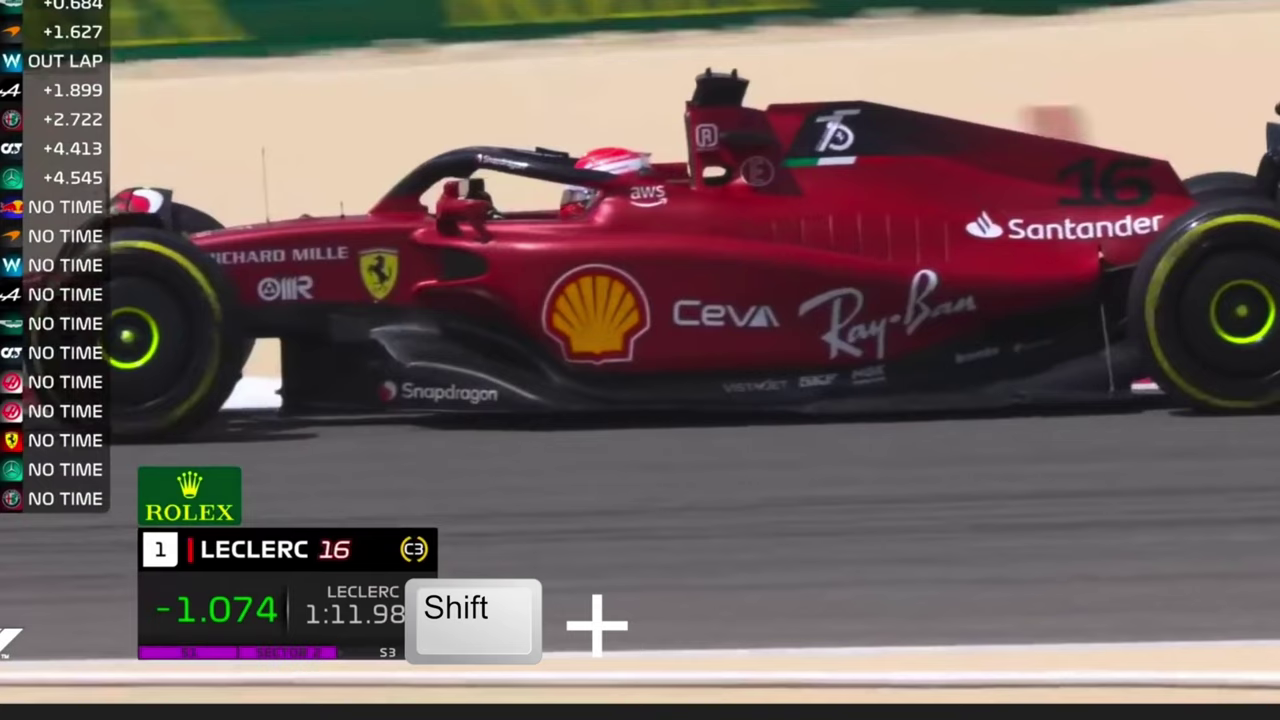
pyautogui.hotkey('shift', 'j')
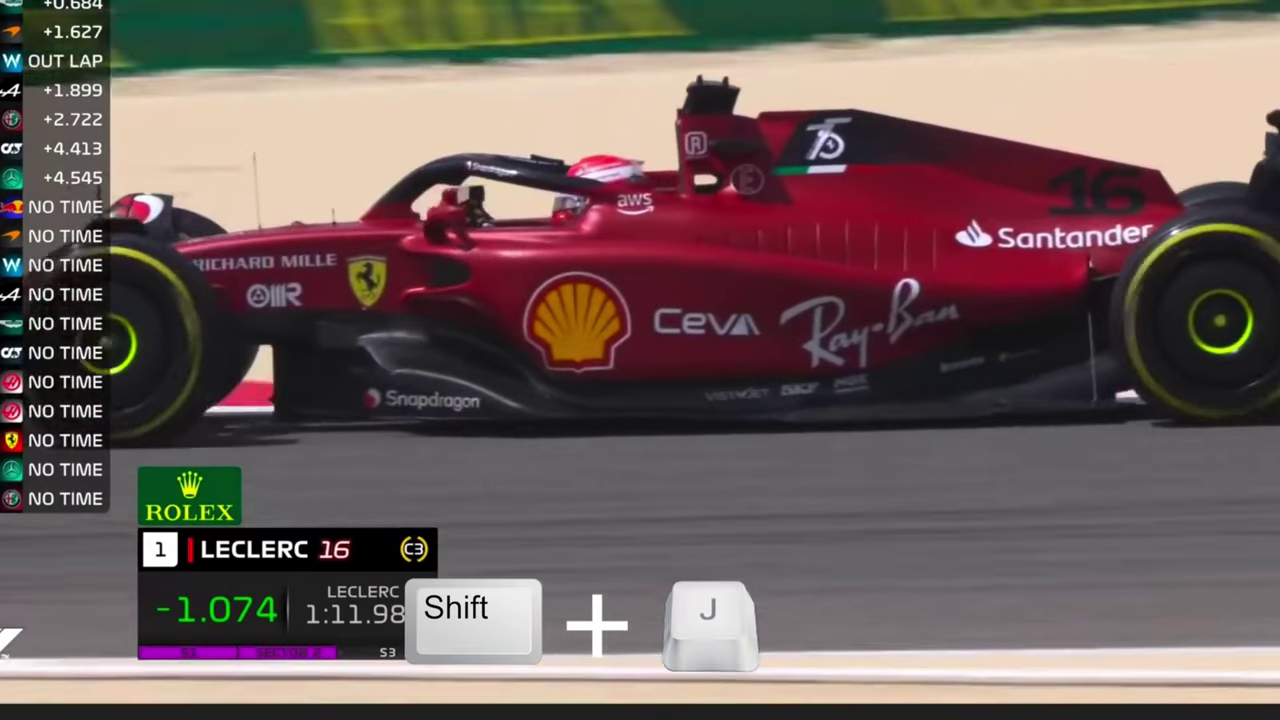
pyautogui.hotkey('shift', 'l')
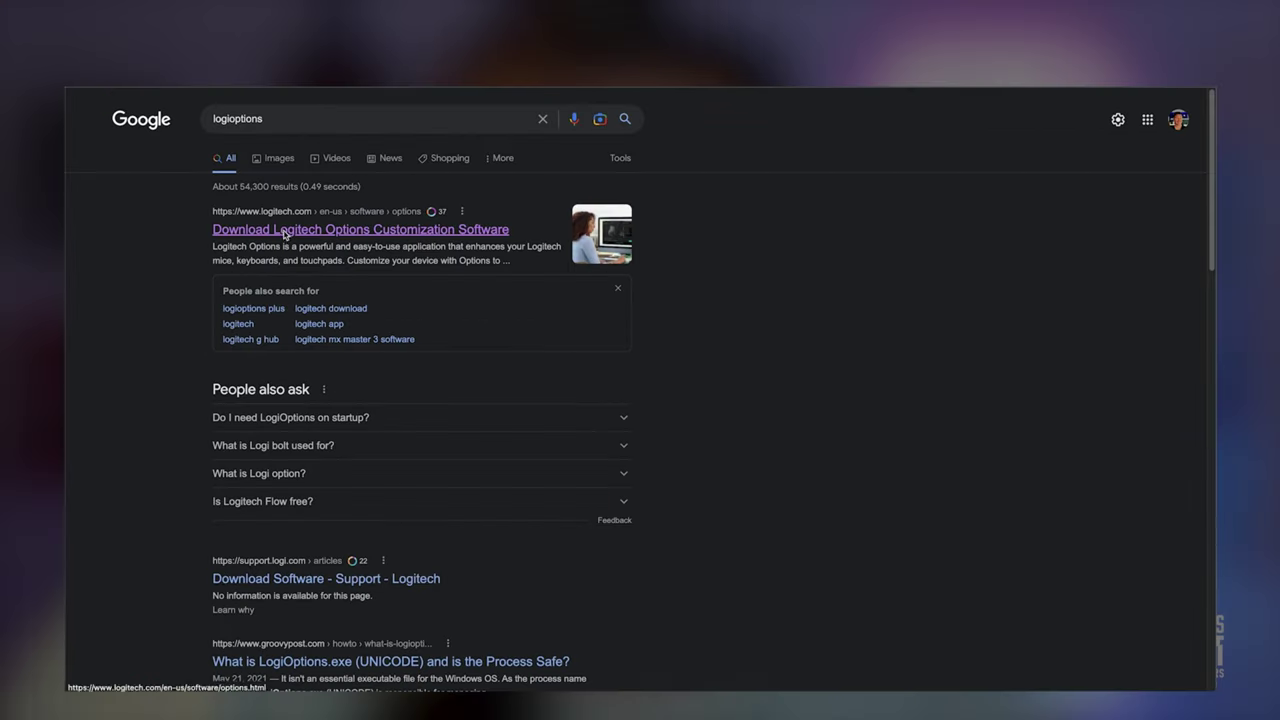
# Download the Logi Options macOS installer from its Logitech page, then open the Create Account form.
pyautogui.click(340, 372)
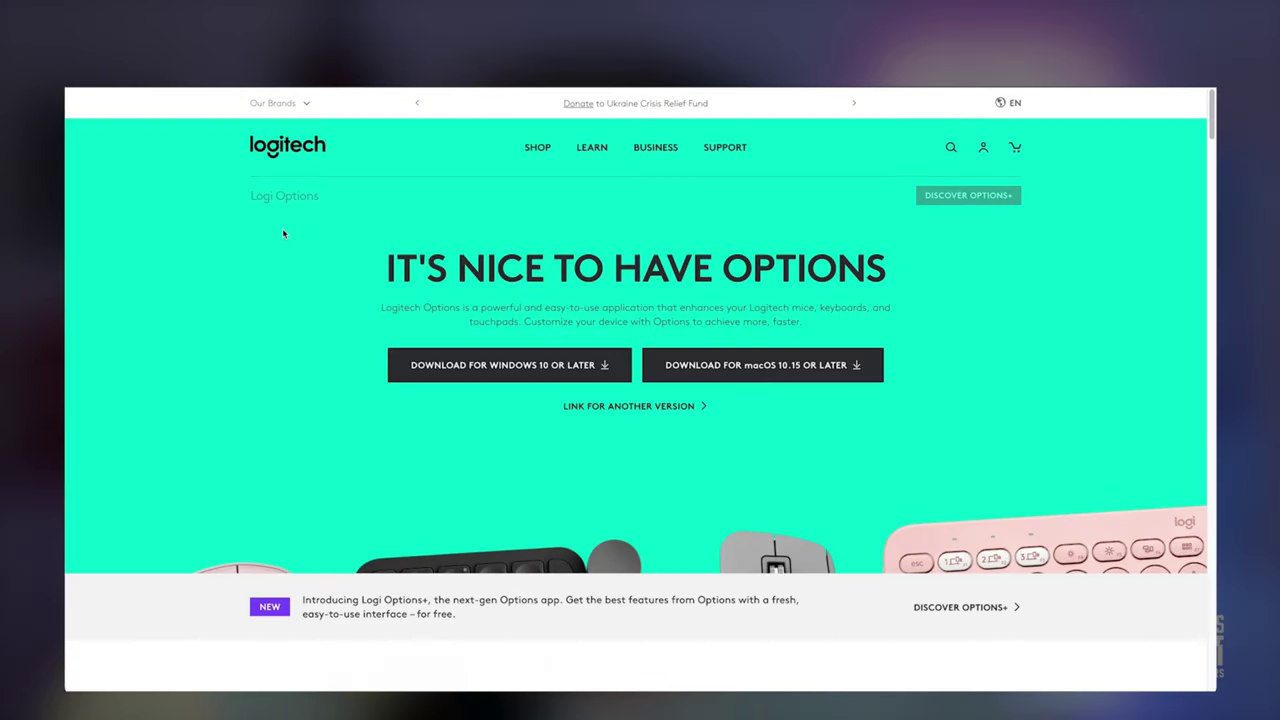
pyautogui.click(721, 367)
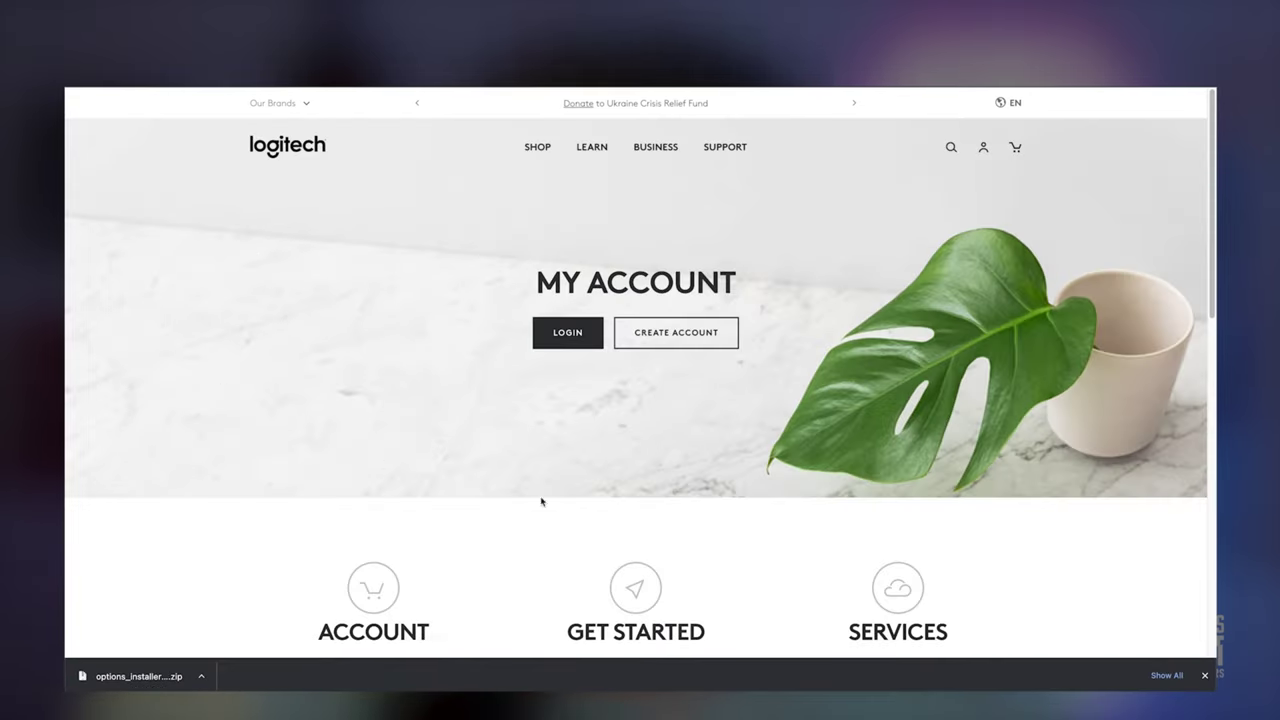
pyautogui.click(690, 335)
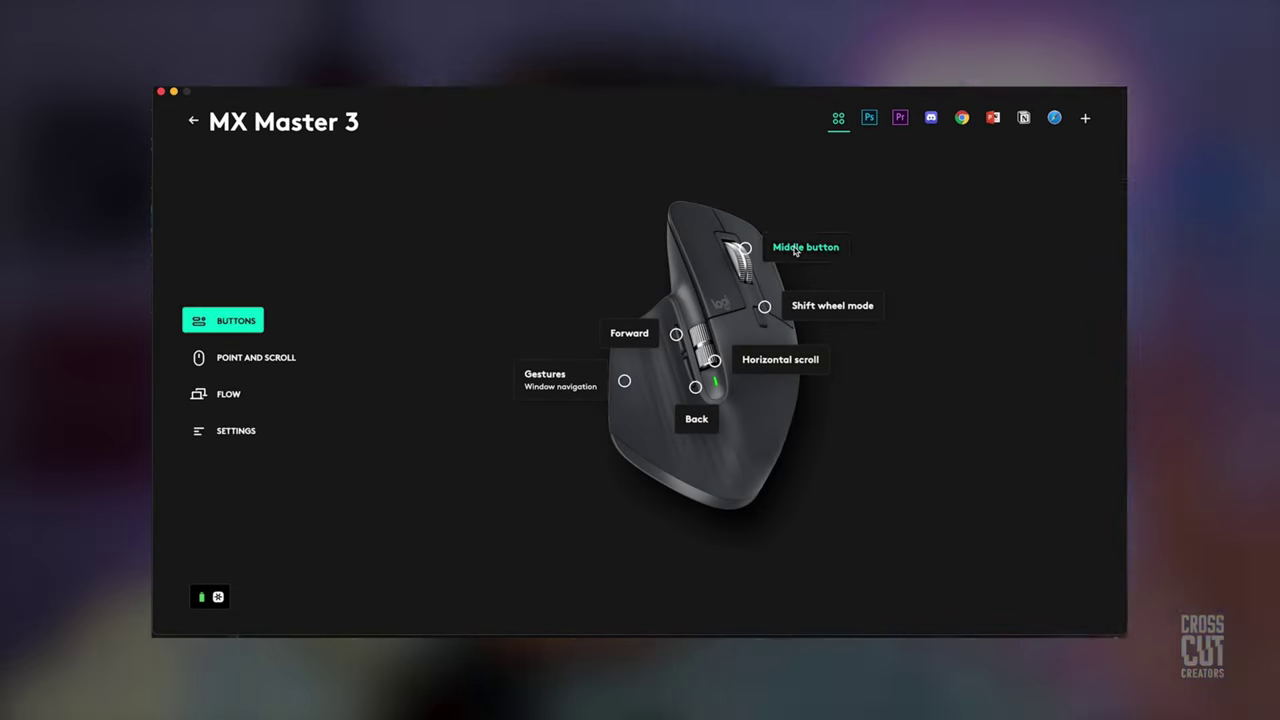
pyautogui.click(805, 247)
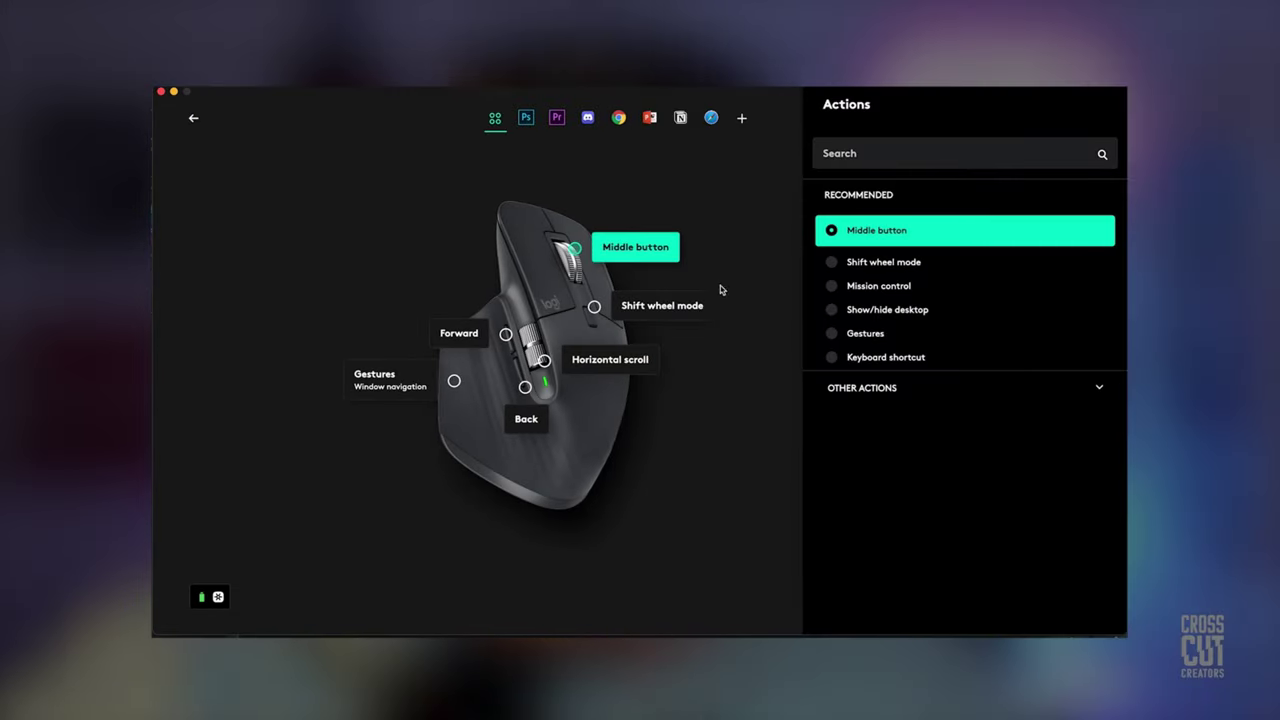
pyautogui.click(683, 310)
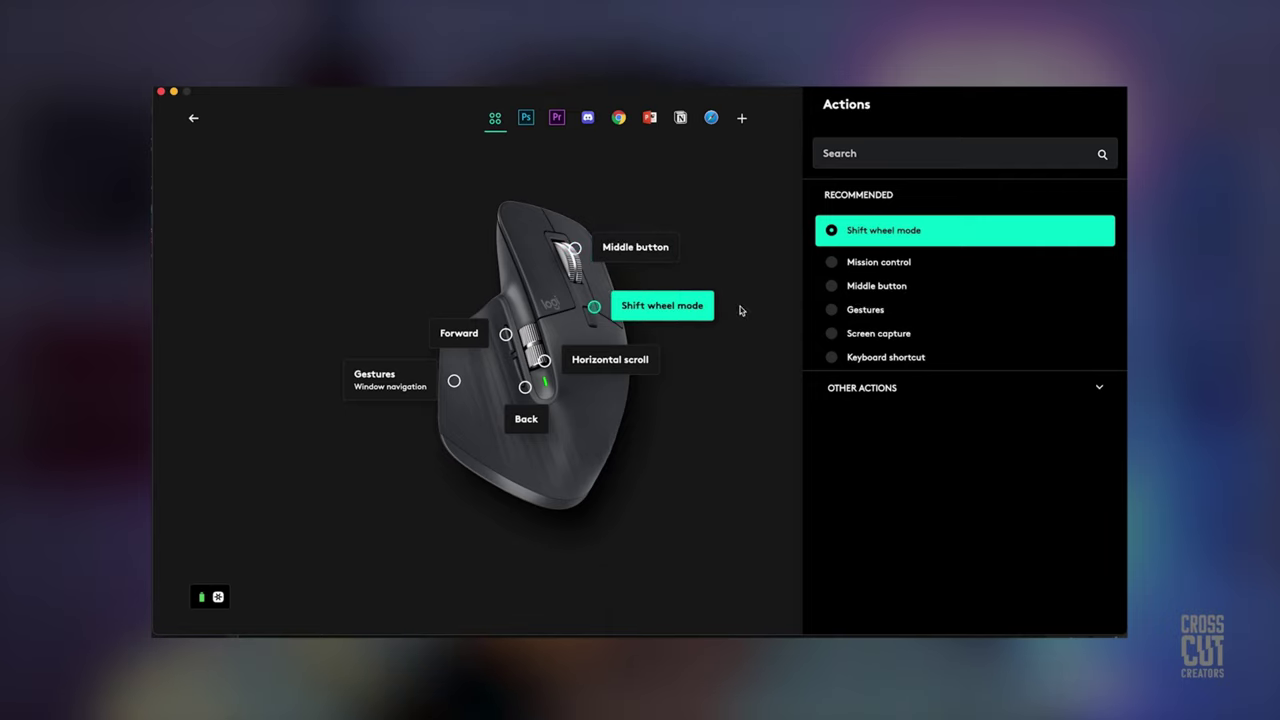
pyautogui.click(557, 124)
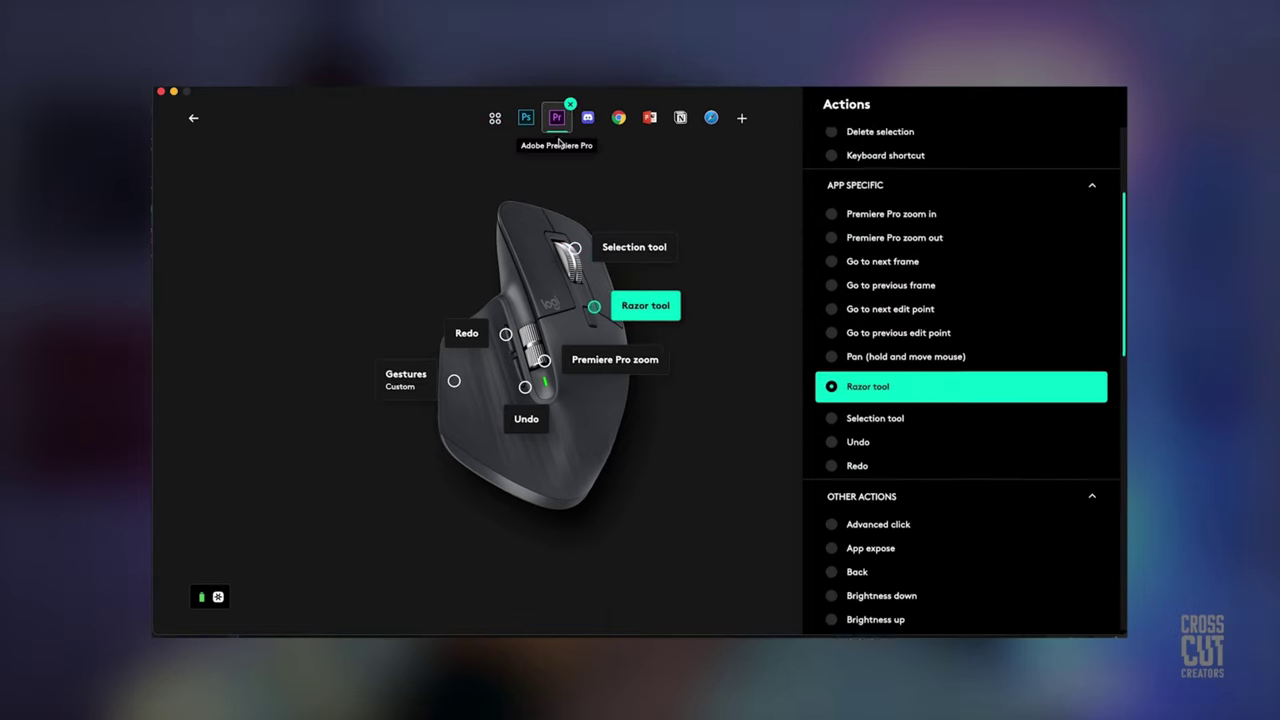
pyautogui.click(633, 250)
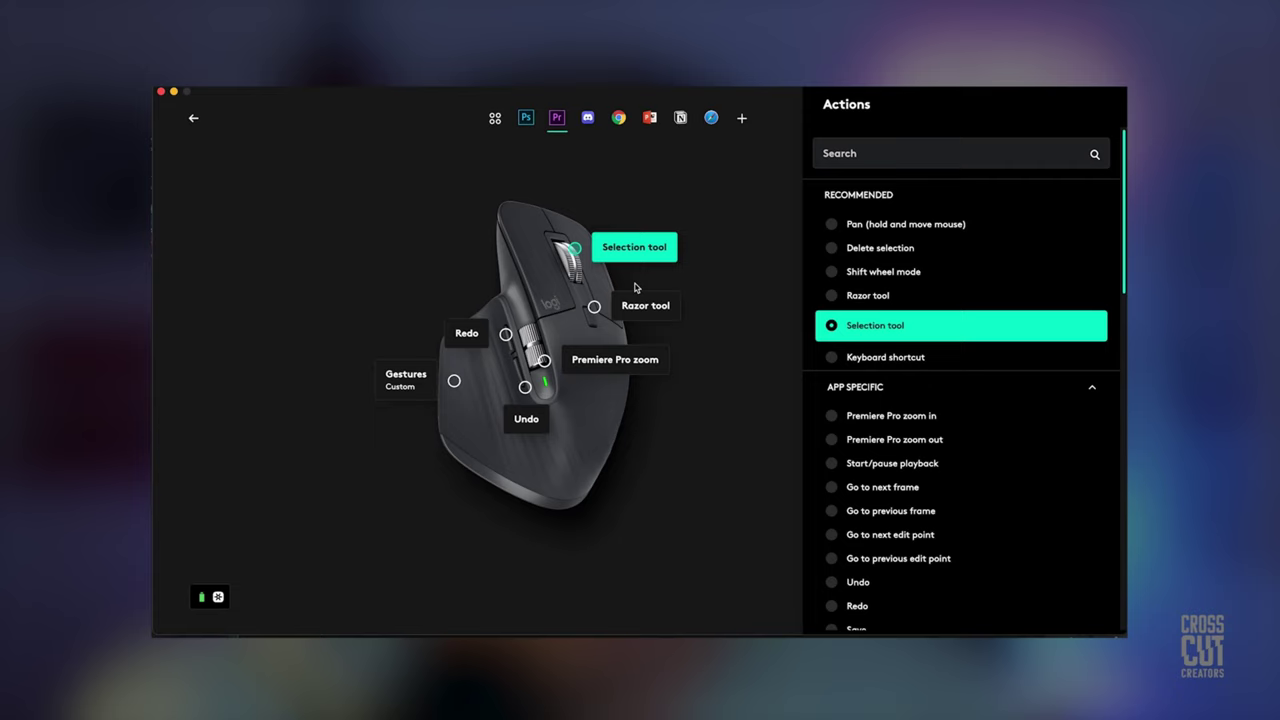
pyautogui.click(628, 362)
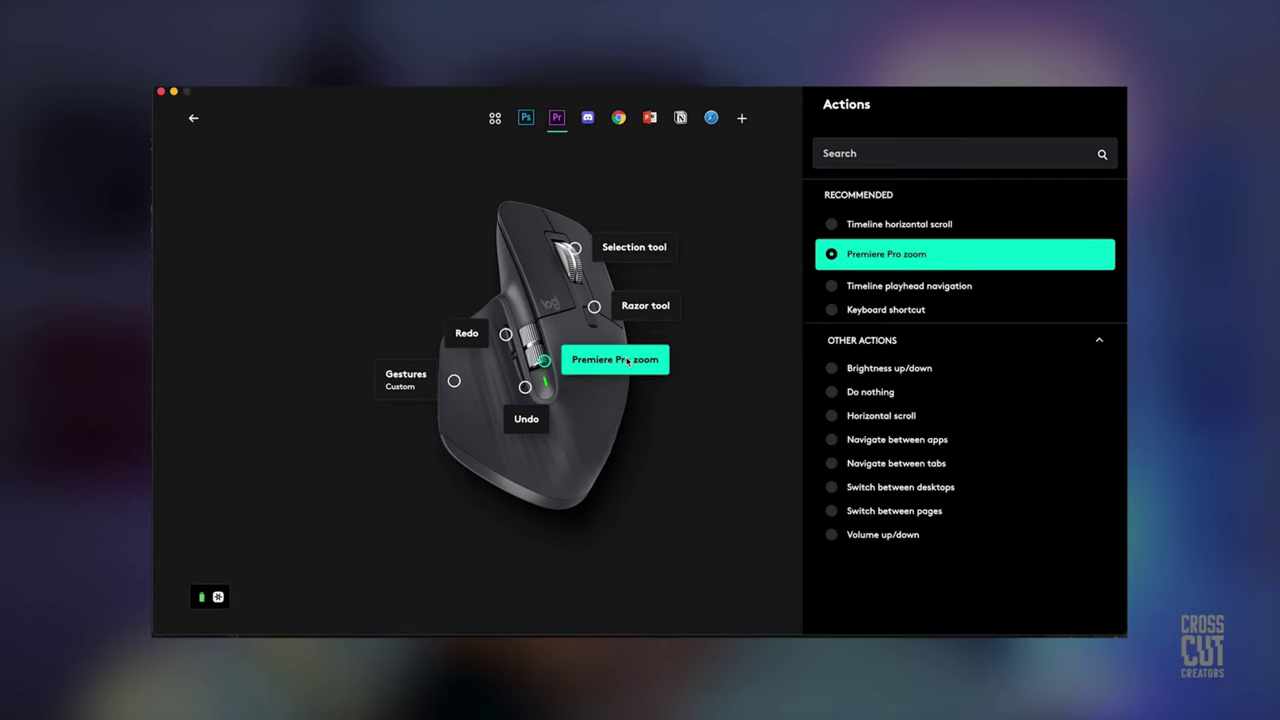
pyautogui.click(527, 420)
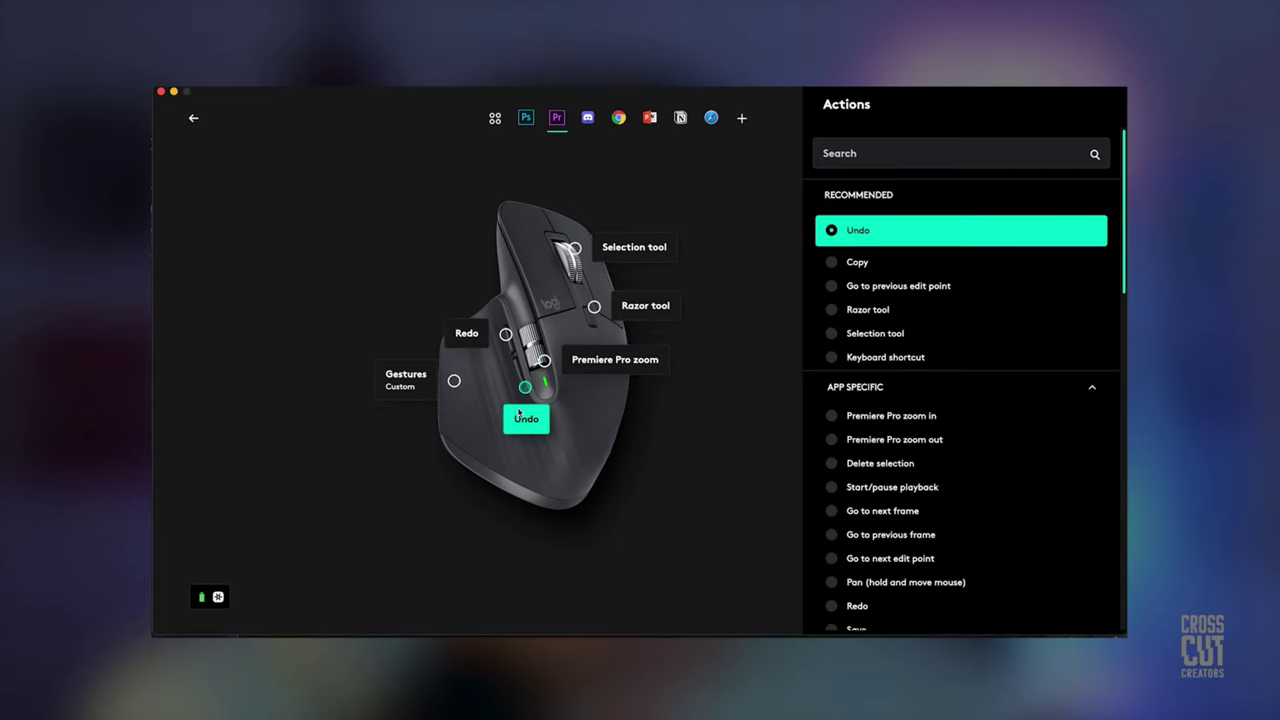
pyautogui.click(465, 334)
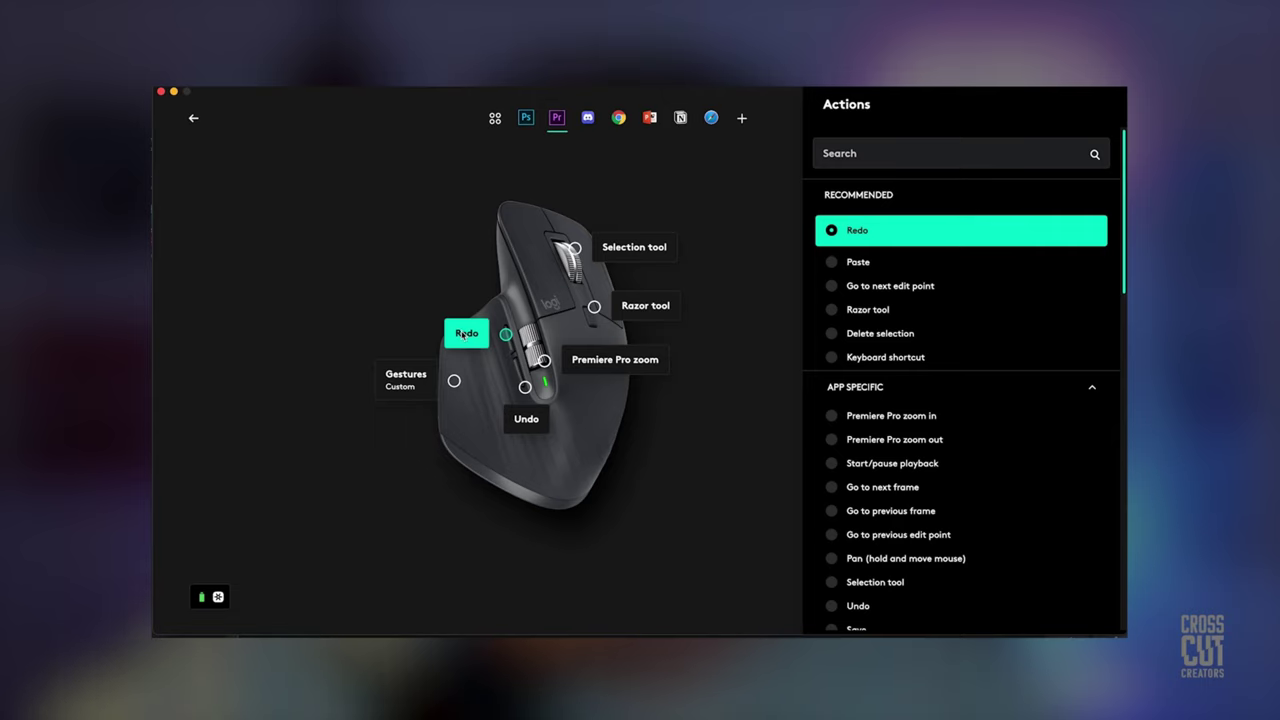
pyautogui.click(407, 383)
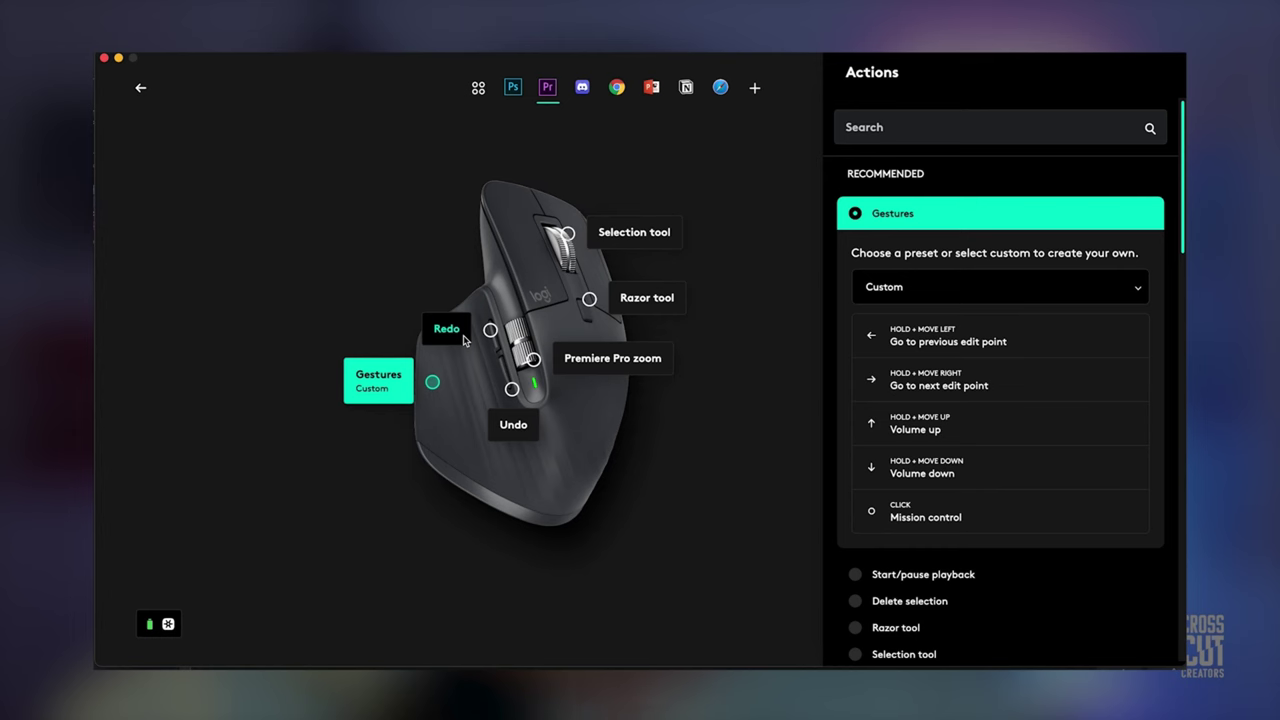
pyautogui.click(458, 335)
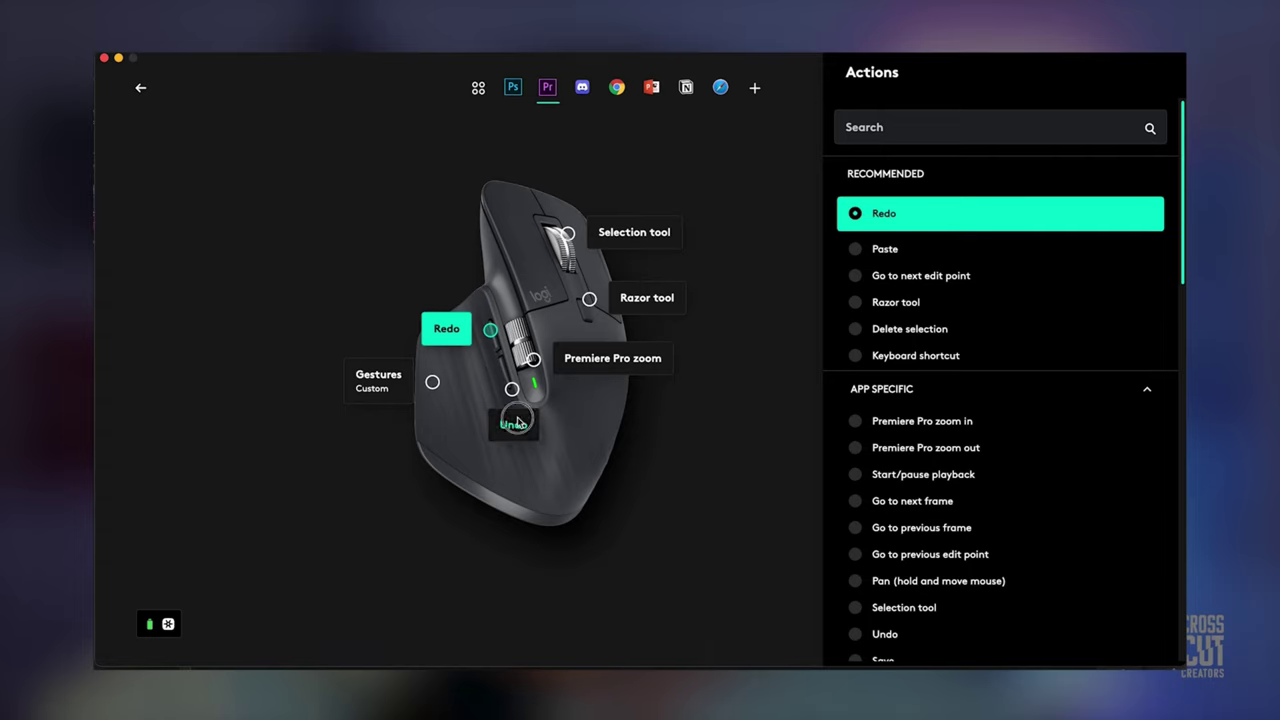
pyautogui.click(513, 424)
pyautogui.click(607, 357)
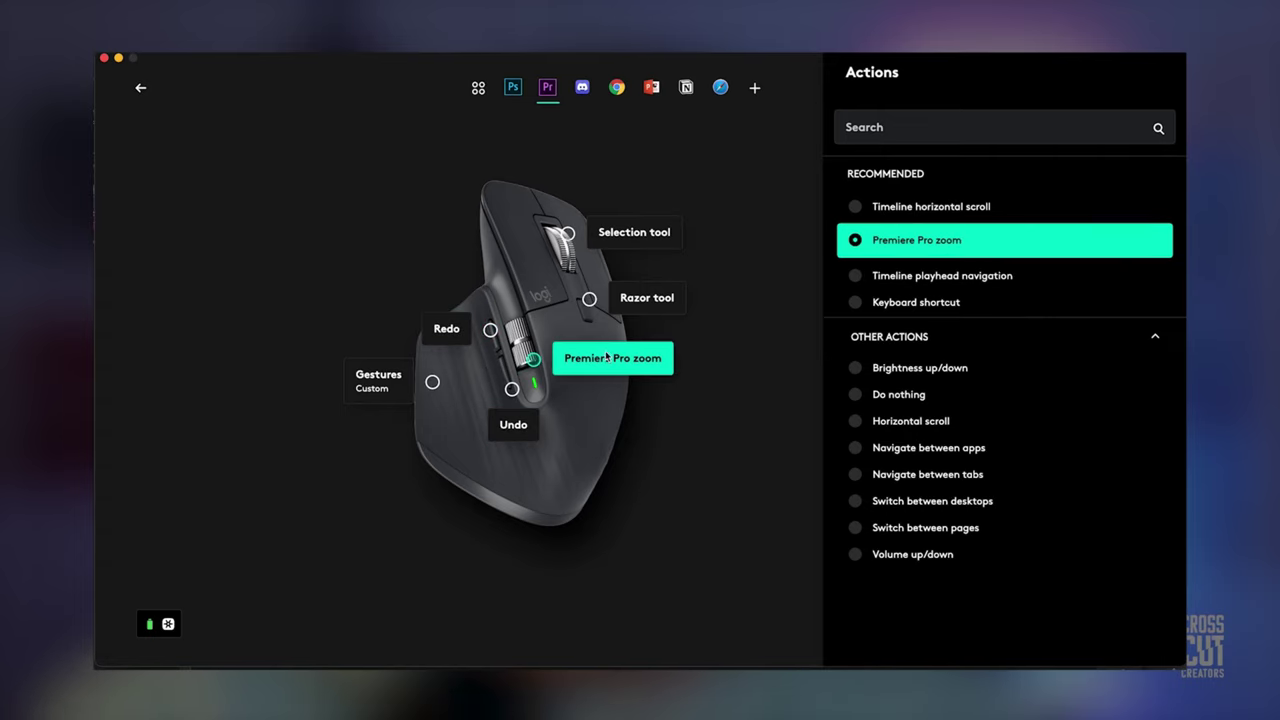
pyautogui.click(640, 302)
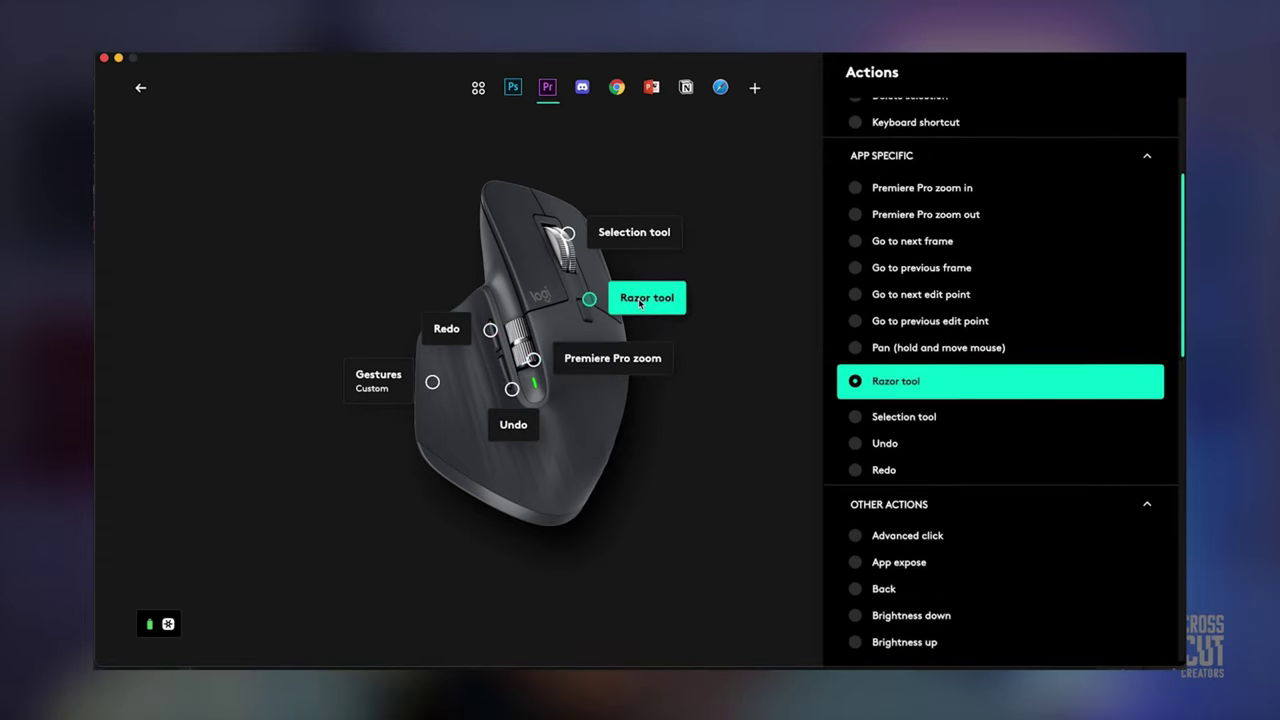
pyautogui.click(640, 234)
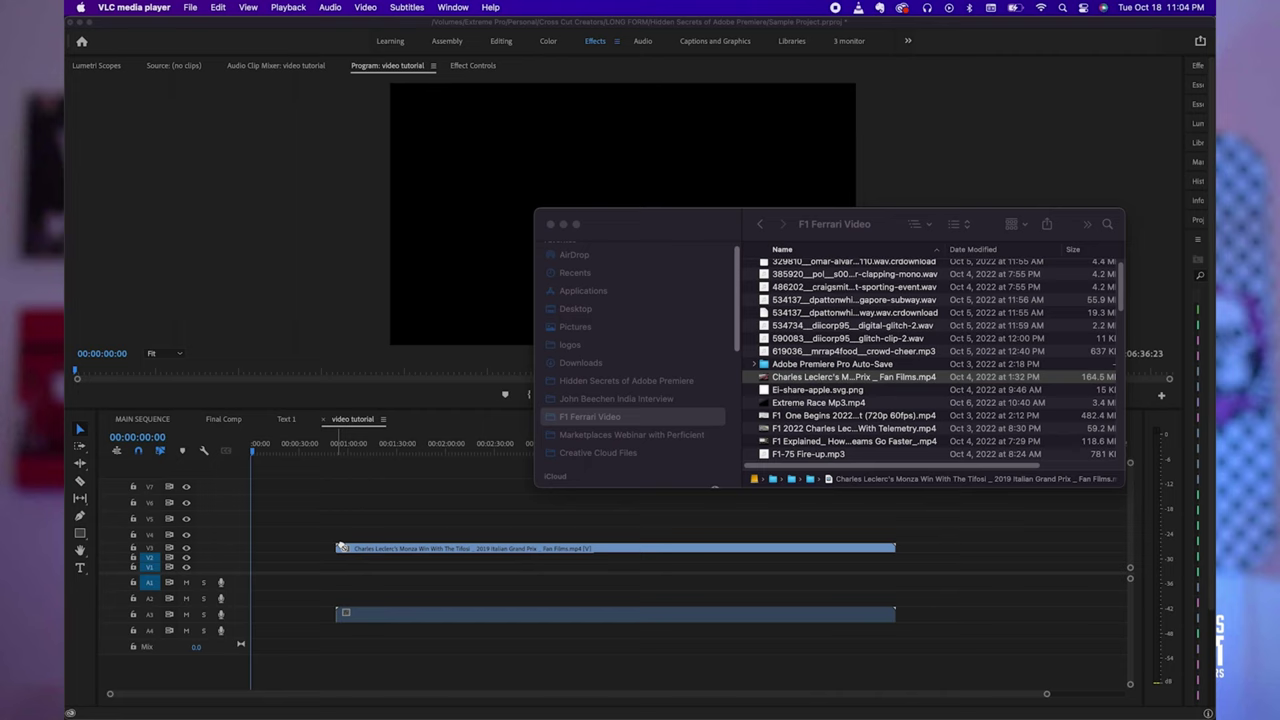
# Run Scene Edit Detection on the race clip with 'Create bin of subclips' ticked.
pyautogui.rightClick(384, 550)
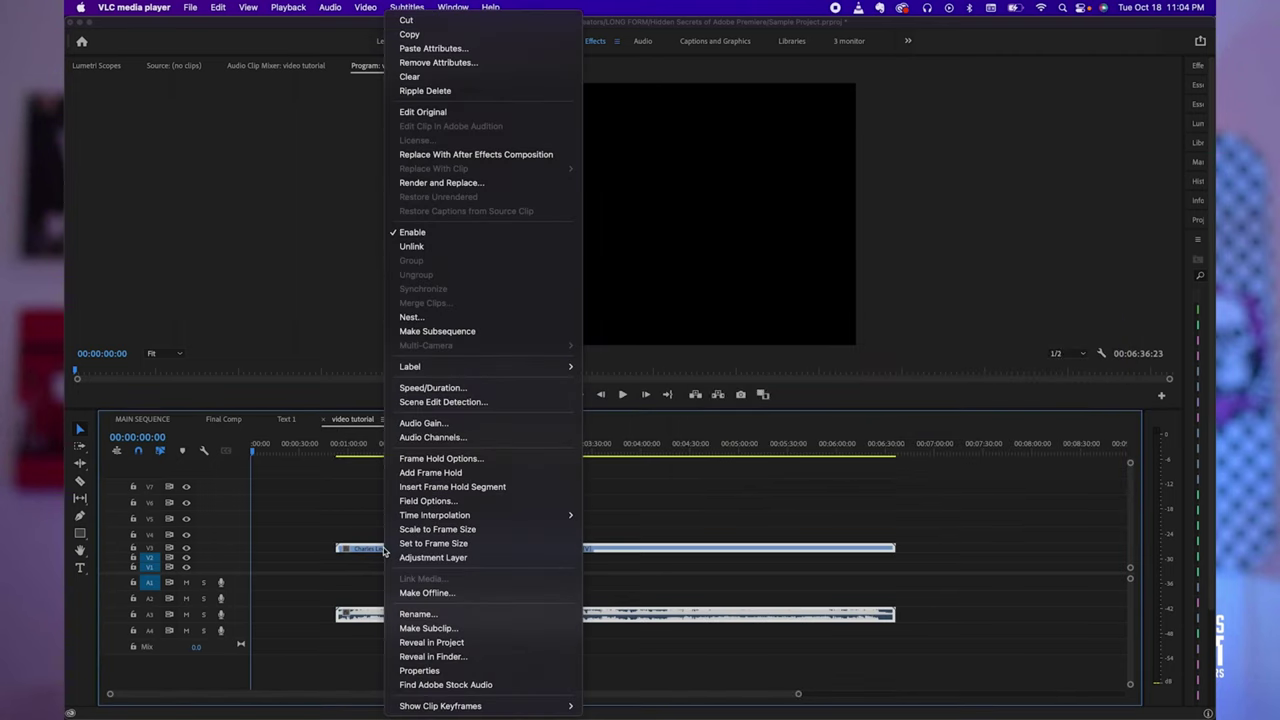
pyautogui.click(444, 402)
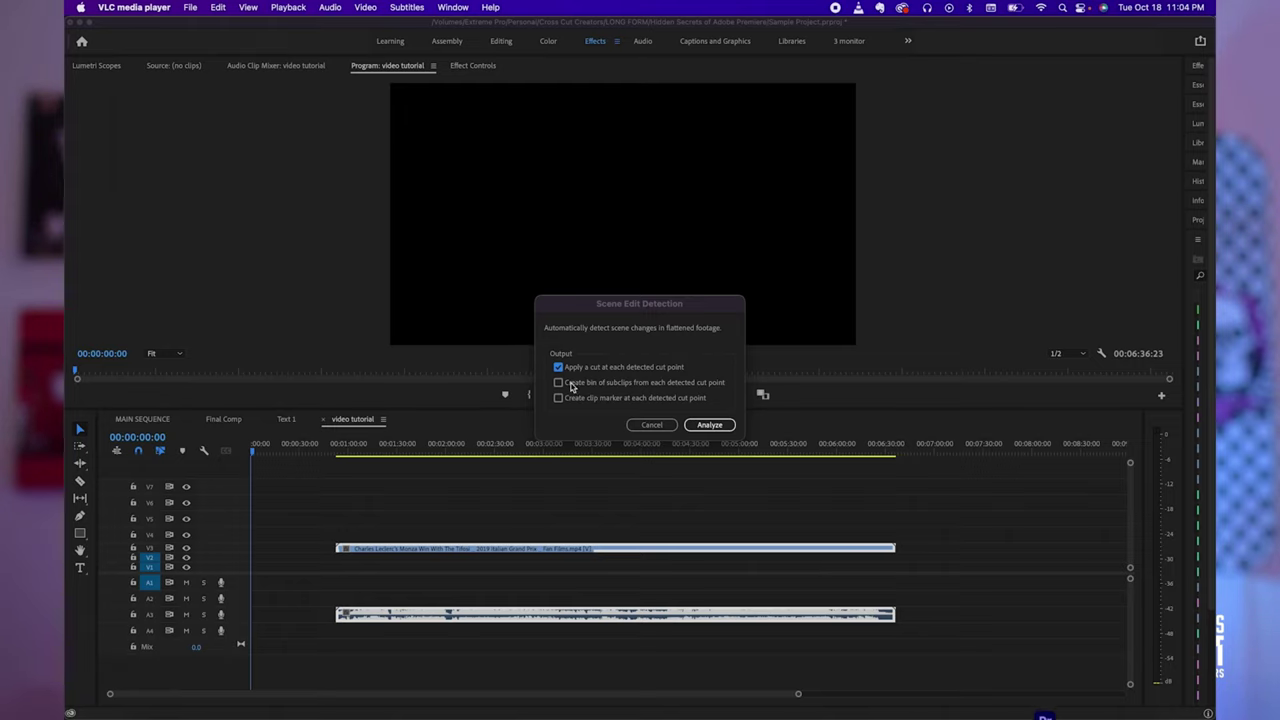
pyautogui.click(558, 383)
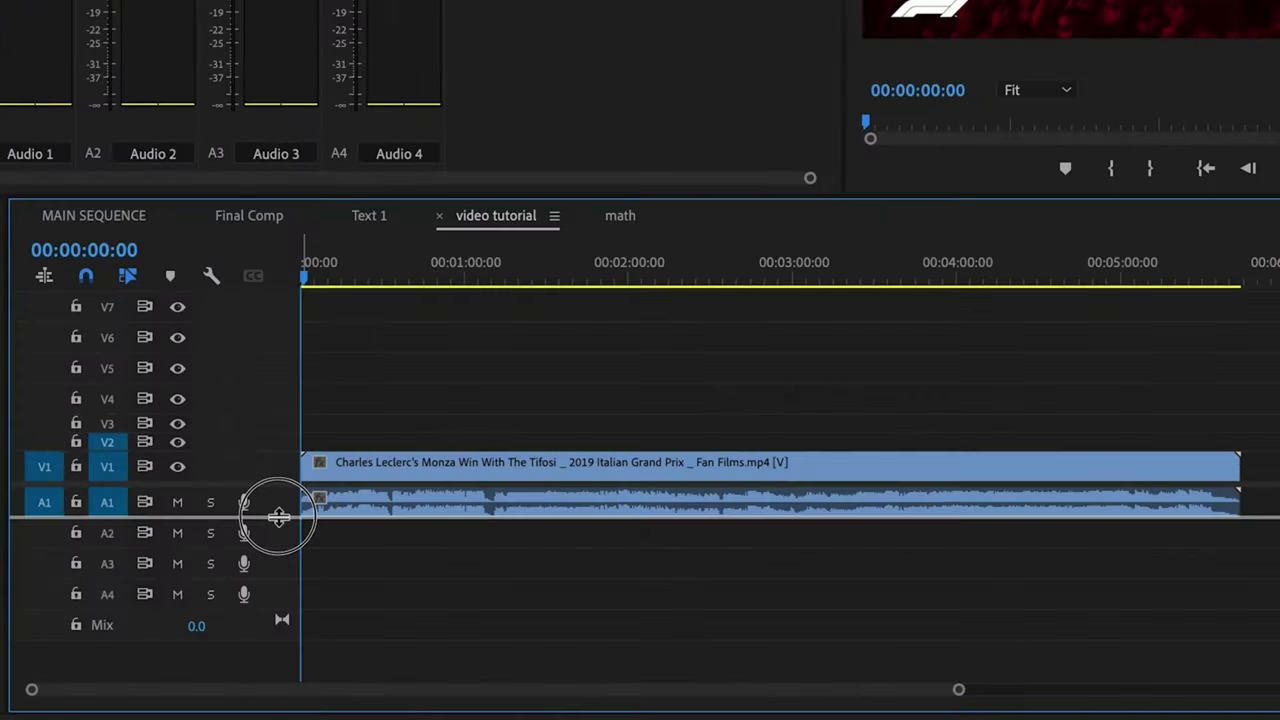
# Drag the A1 track divider down to enlarge the audio track and its waveform.
pyautogui.moveTo(285, 520); pyautogui.dragTo(282, 581)
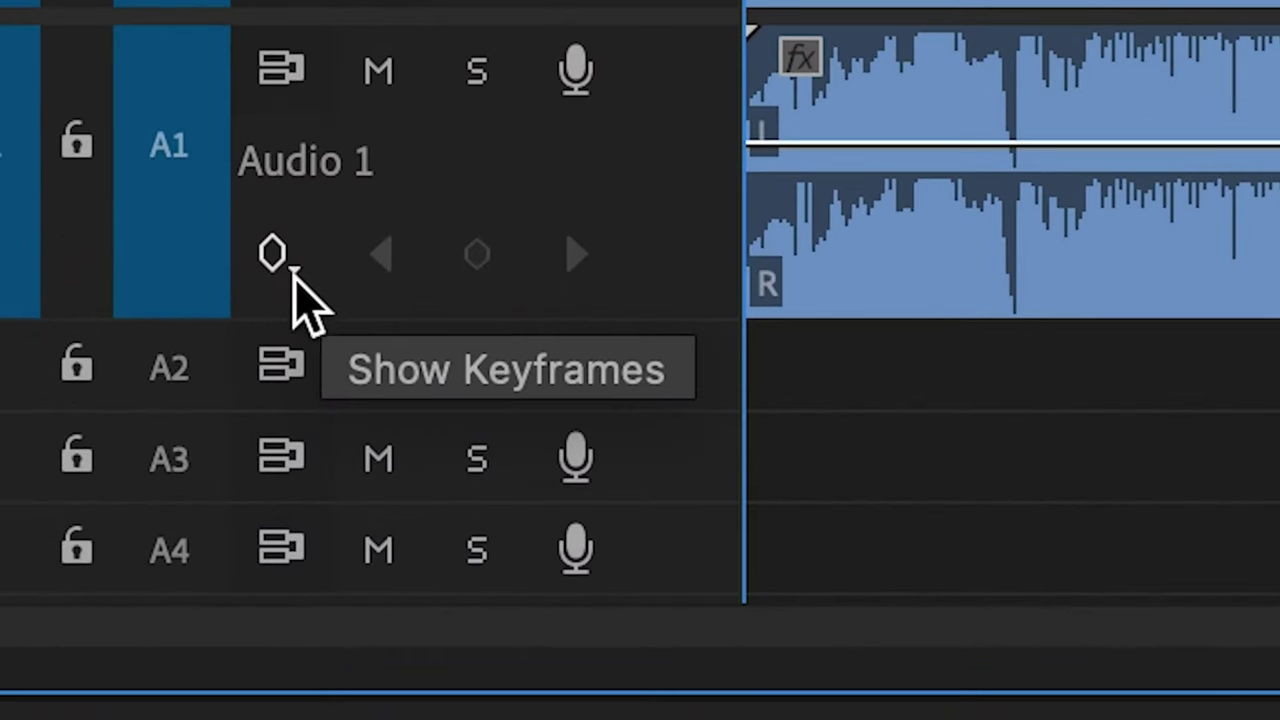
# Show the Audio 1 track keyframes for Volume.
pyautogui.click(275, 255)
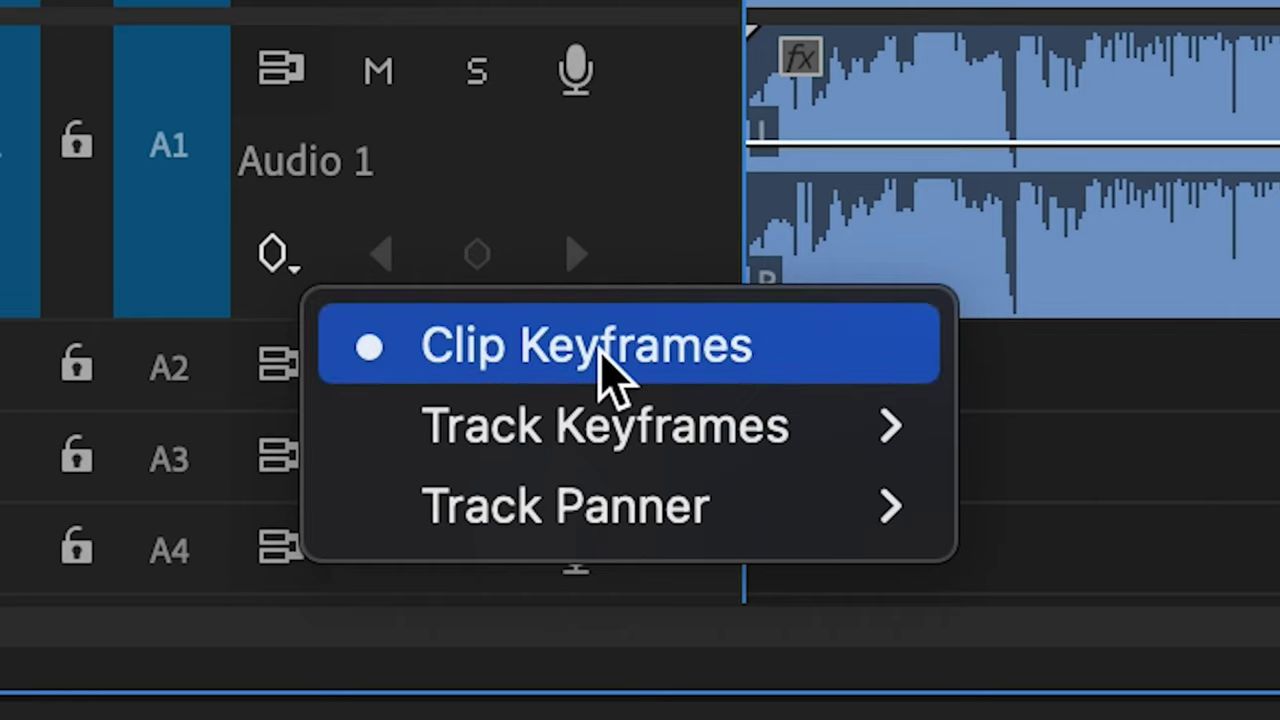
pyautogui.moveTo(706, 430)
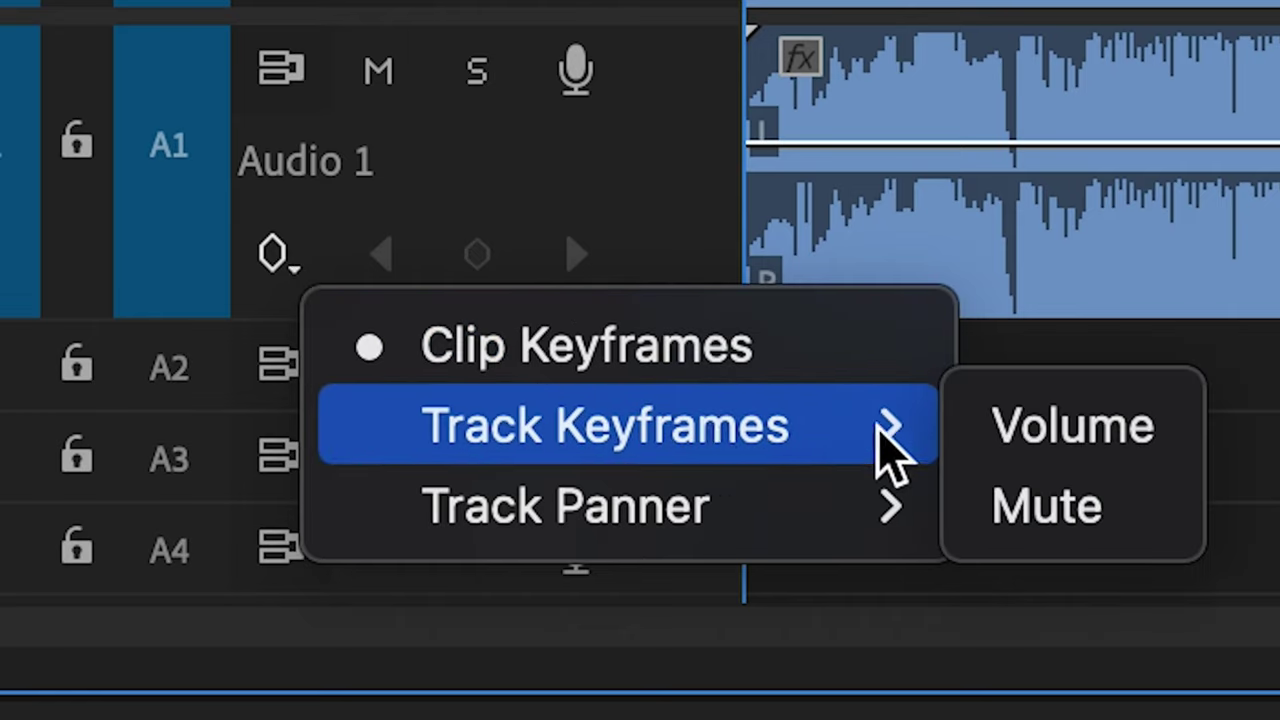
pyautogui.click(1155, 428)
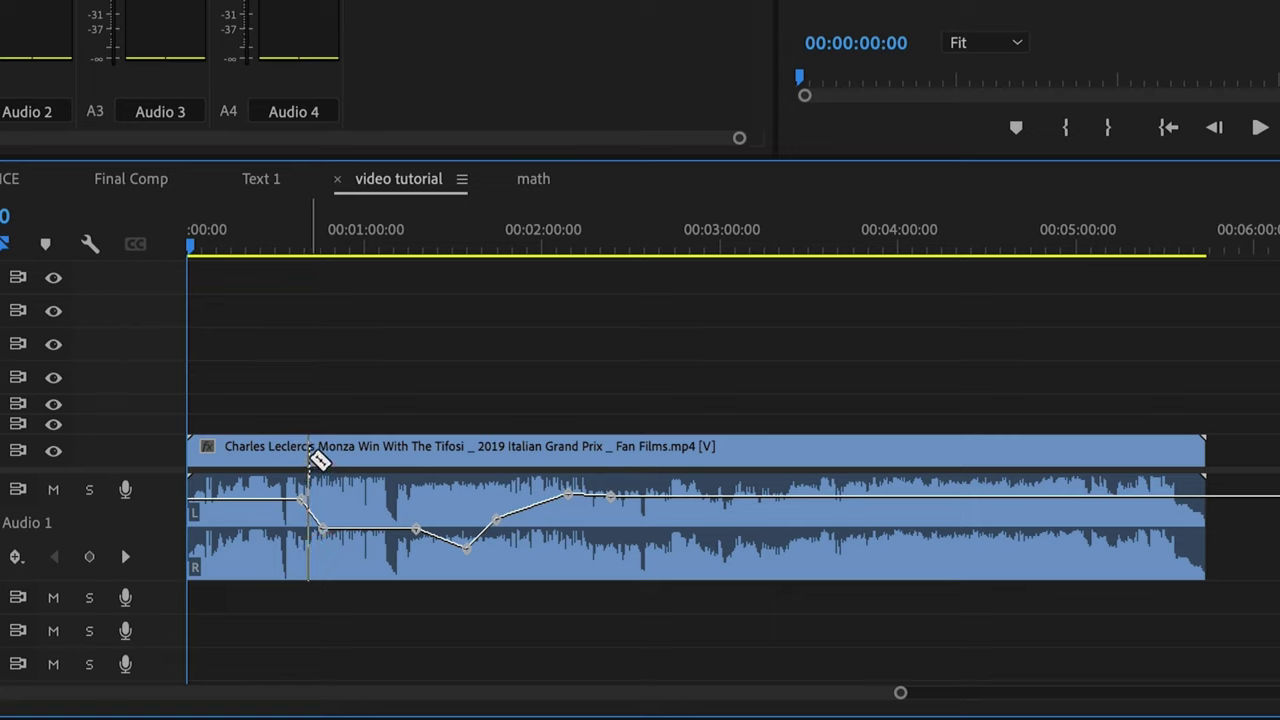
# Razor the race clip at five scene changes, making six scenes.
pyautogui.click(308, 455)
pyautogui.click(412, 455)
pyautogui.click(572, 455)
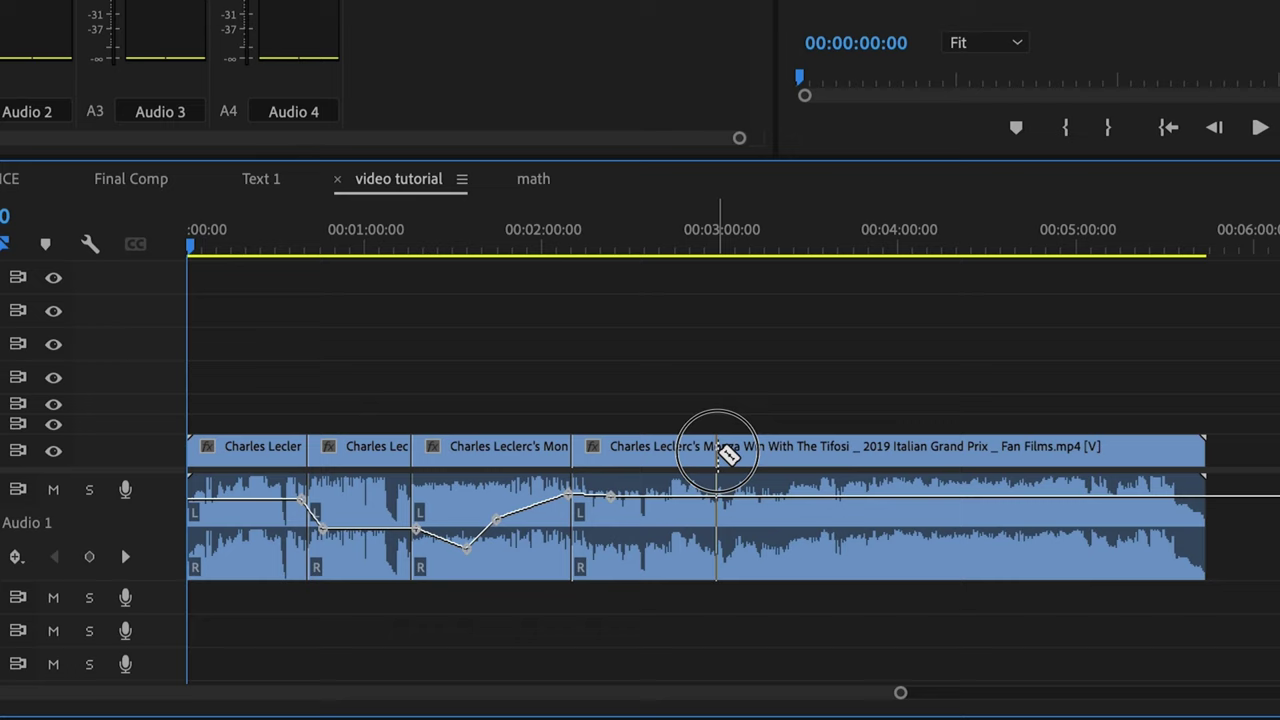
pyautogui.click(717, 455)
pyautogui.click(930, 455)
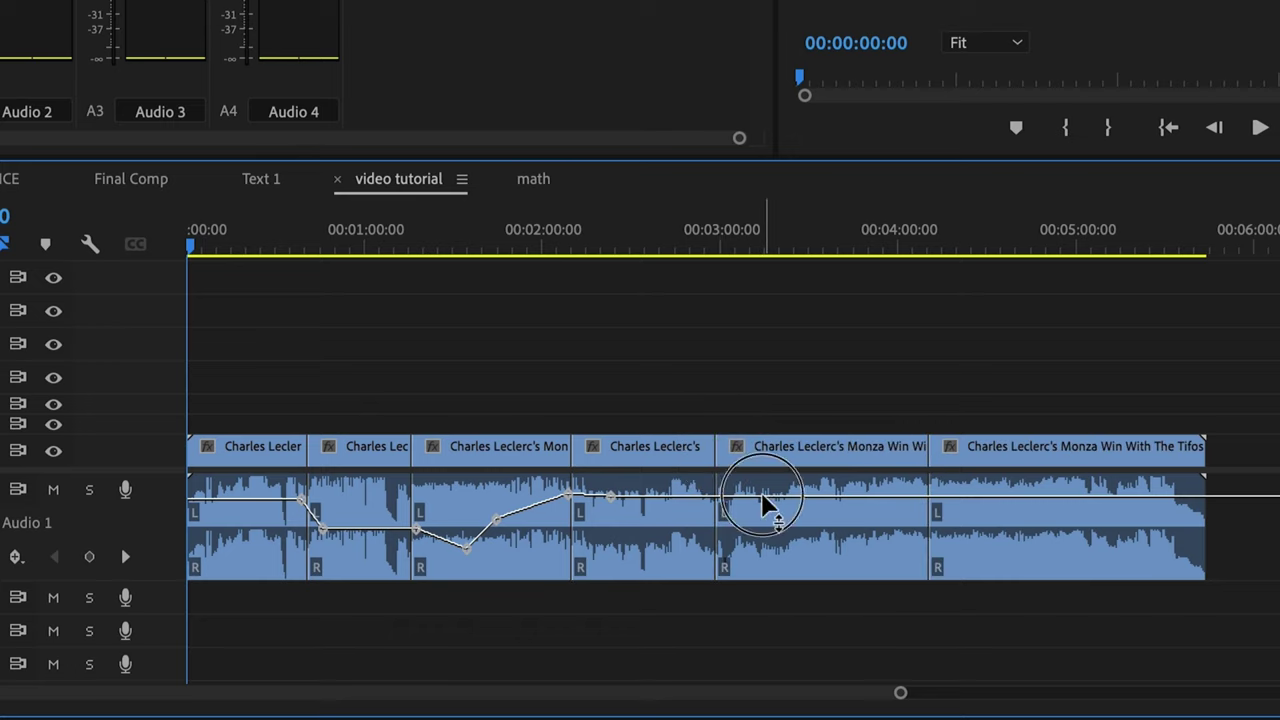
# Pull the track volume line down between keyframes to about -24 dB for the middle scenes.
pyautogui.moveTo(762, 505); pyautogui.dragTo(762, 506)
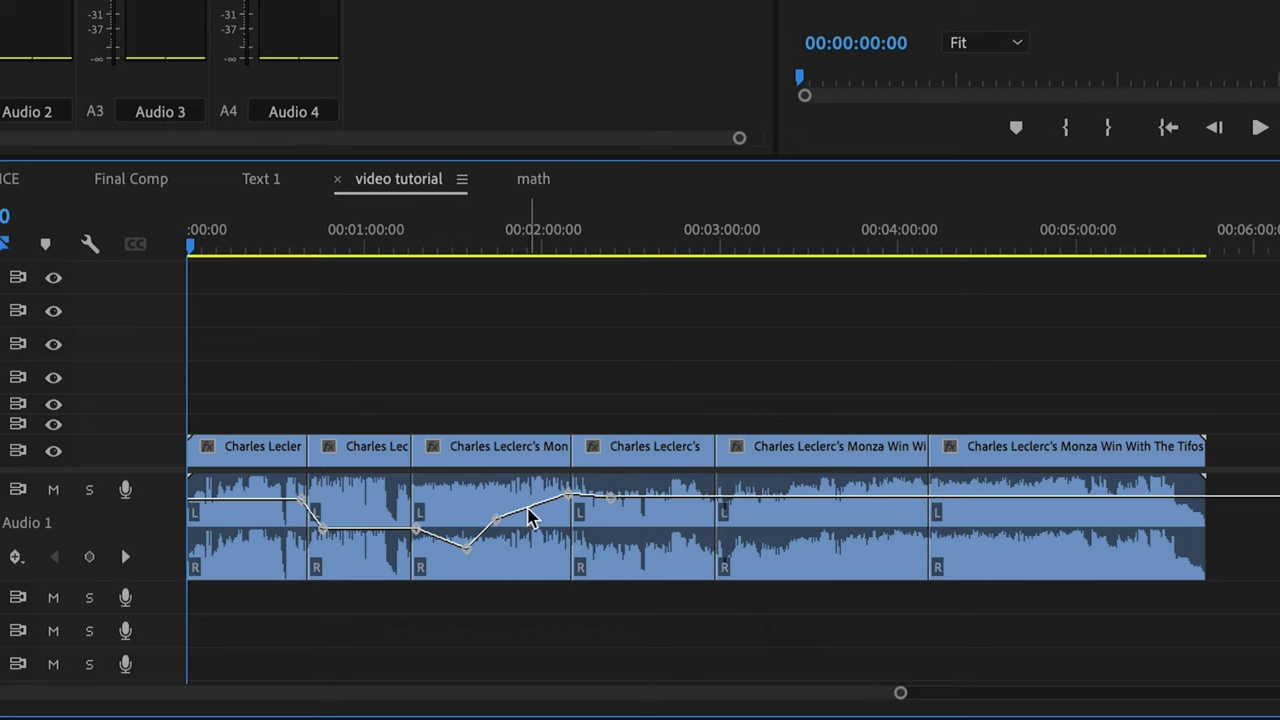
pyautogui.moveTo(530, 517); pyautogui.dragTo(530, 559)
pyautogui.moveTo(532, 497); pyautogui.dragTo(531, 540)
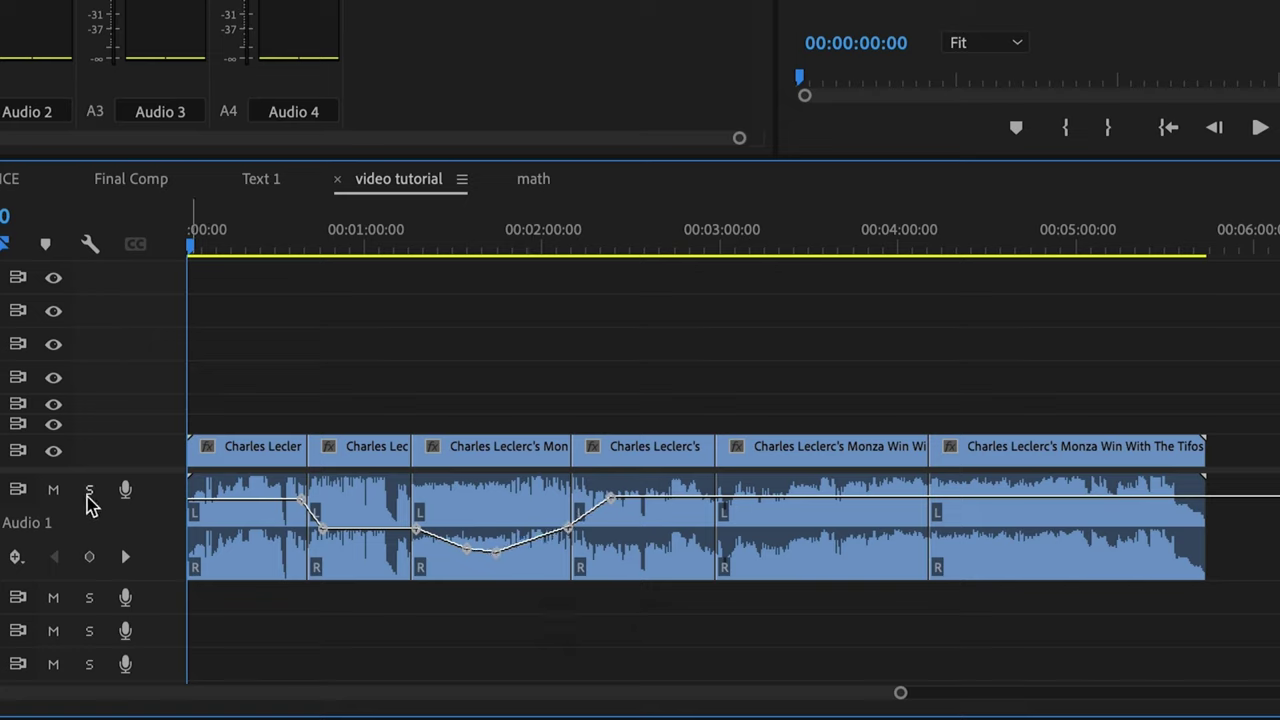
# Switch Audio 1 to Clip Keyframes and select the second scene clip.
pyautogui.click(22, 558)
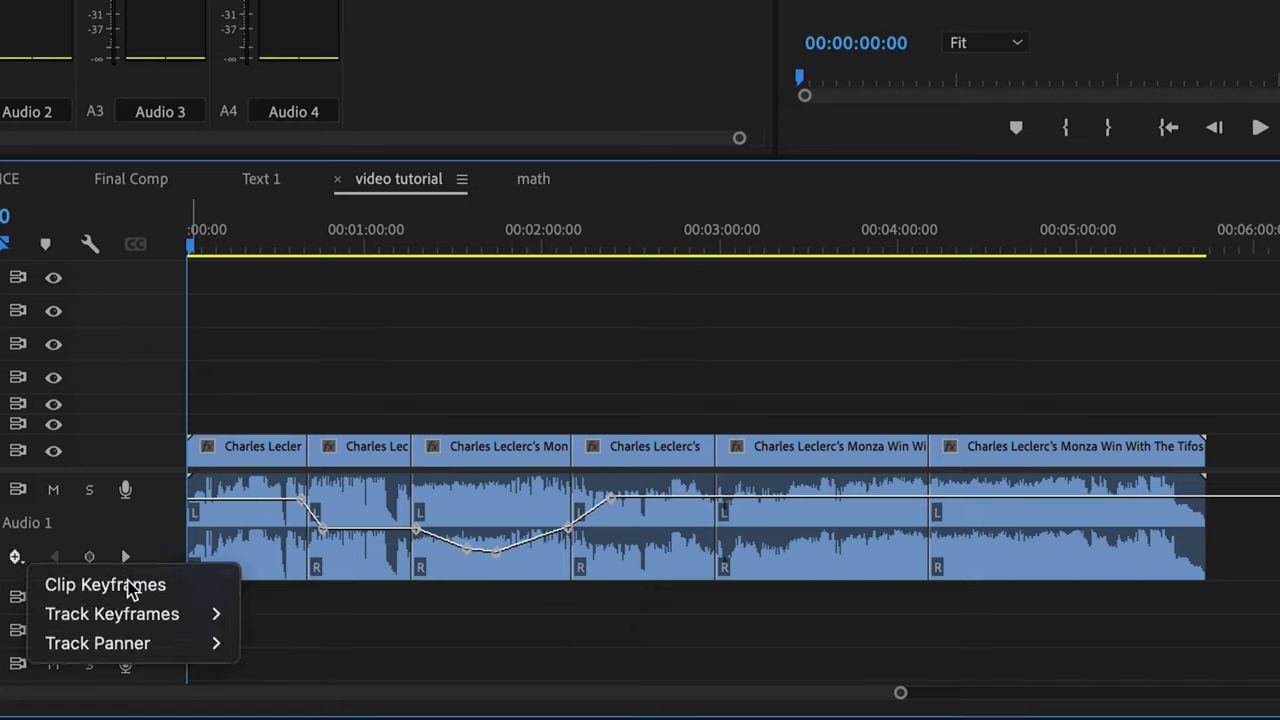
pyautogui.click(128, 583)
pyautogui.click(374, 512)
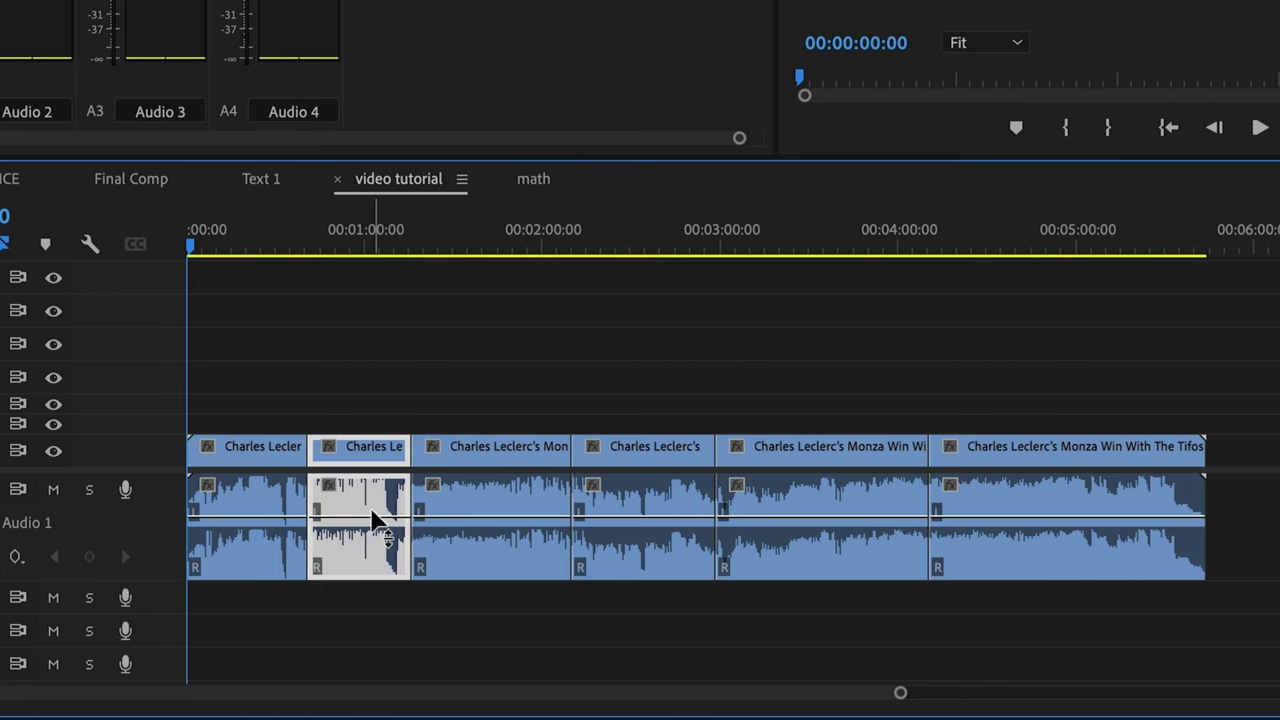